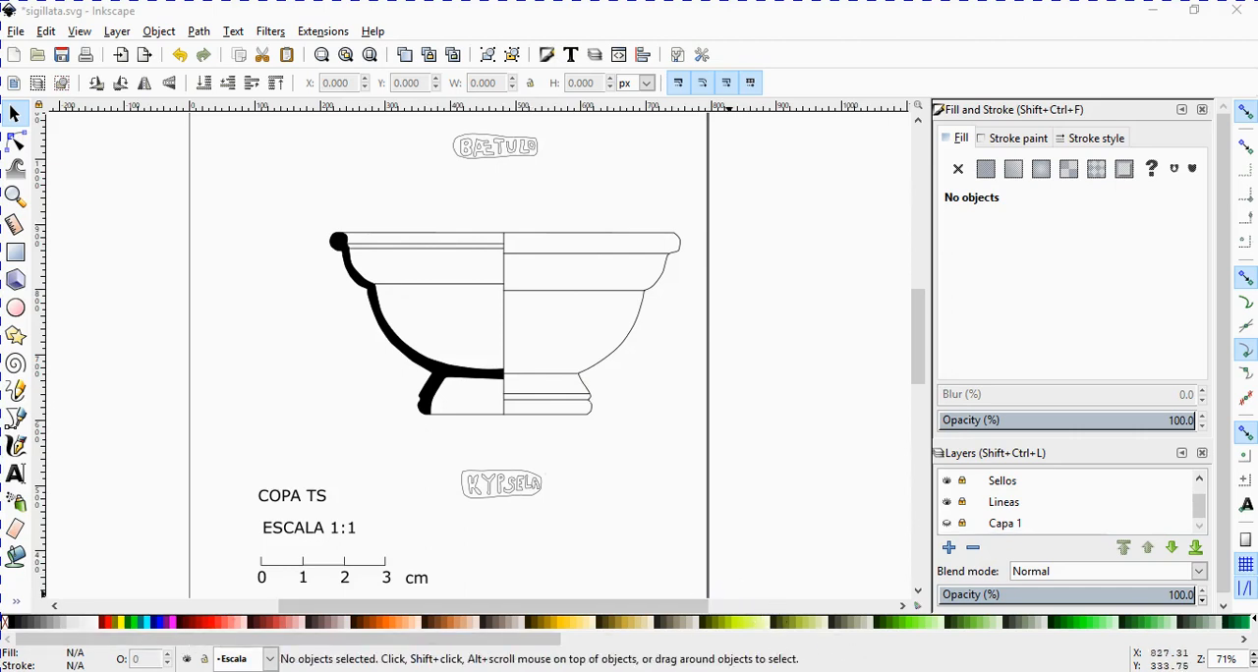
Step: Switch to Blender and examine the cup model from above and in front view against the background drawing
{"action": "left_click", "coordinate": [722, 610]}
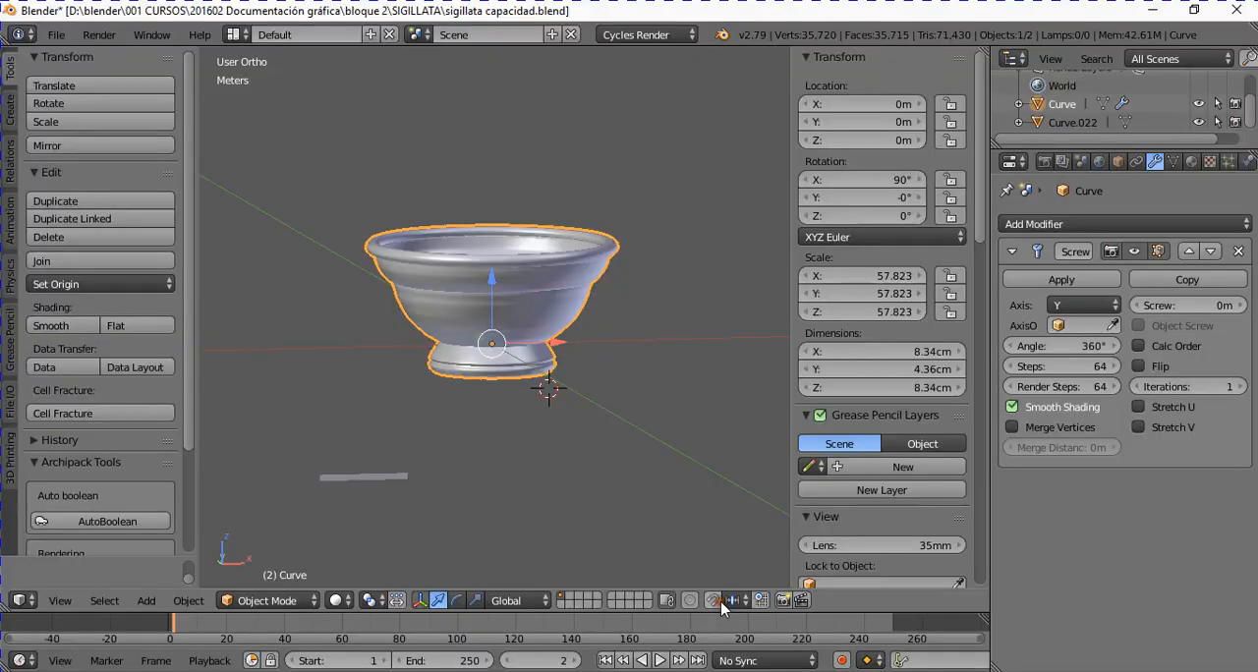
{"action": "scroll", "coordinate": [492, 339], "scroll_direction": "up", "scroll_amount": 2}
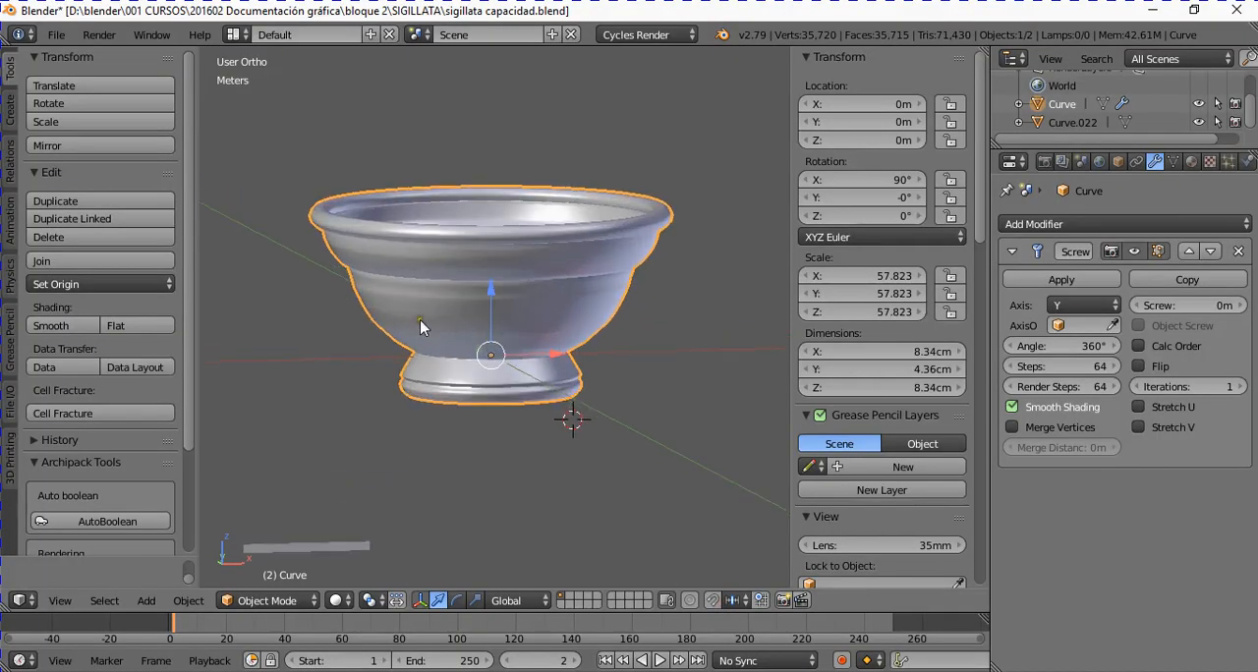
{"action": "middle_click_drag", "start_coordinate": [420, 319], "coordinate": [442, 338]}
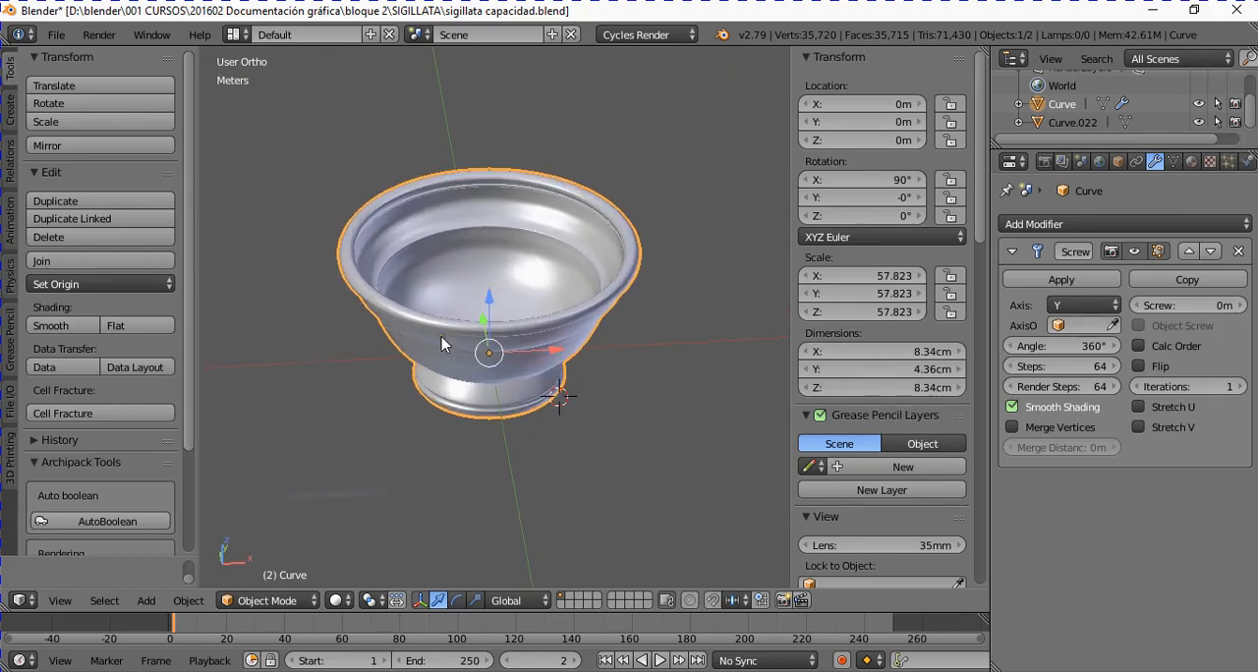
{"action": "key", "text": "KP_1"}
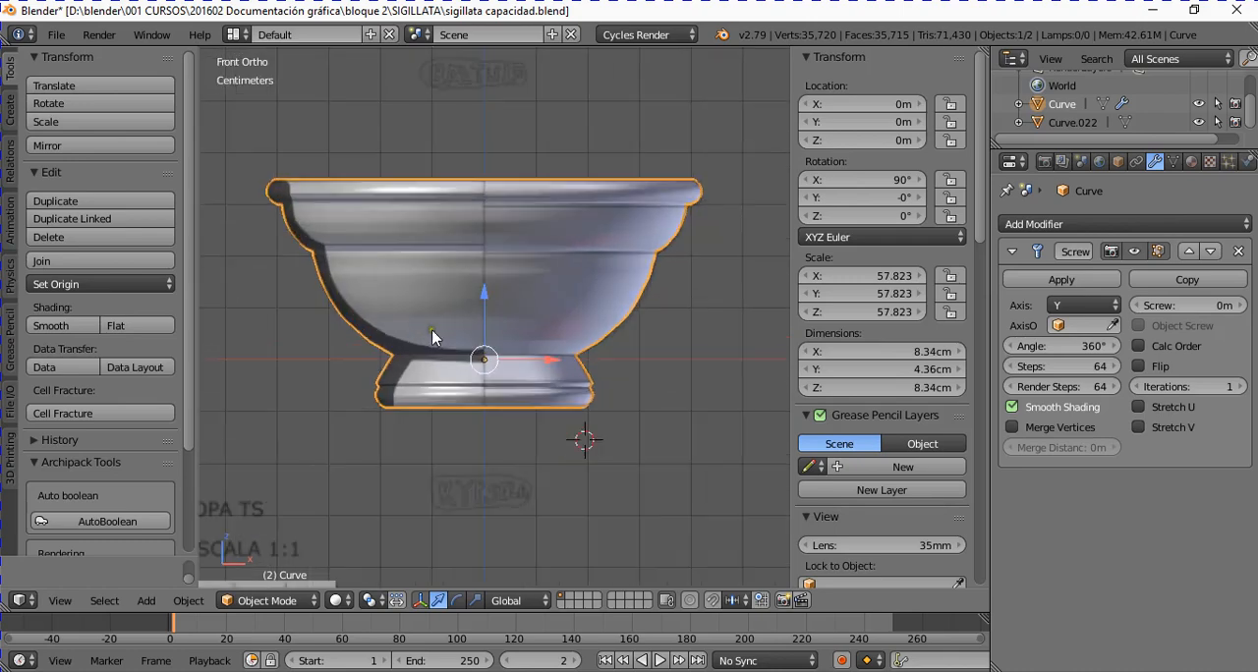
{"action": "scroll", "coordinate": [912, 574], "scroll_direction": "down", "scroll_amount": 5}
{"action": "scroll", "coordinate": [912, 574], "scroll_direction": "down", "scroll_amount": 15}
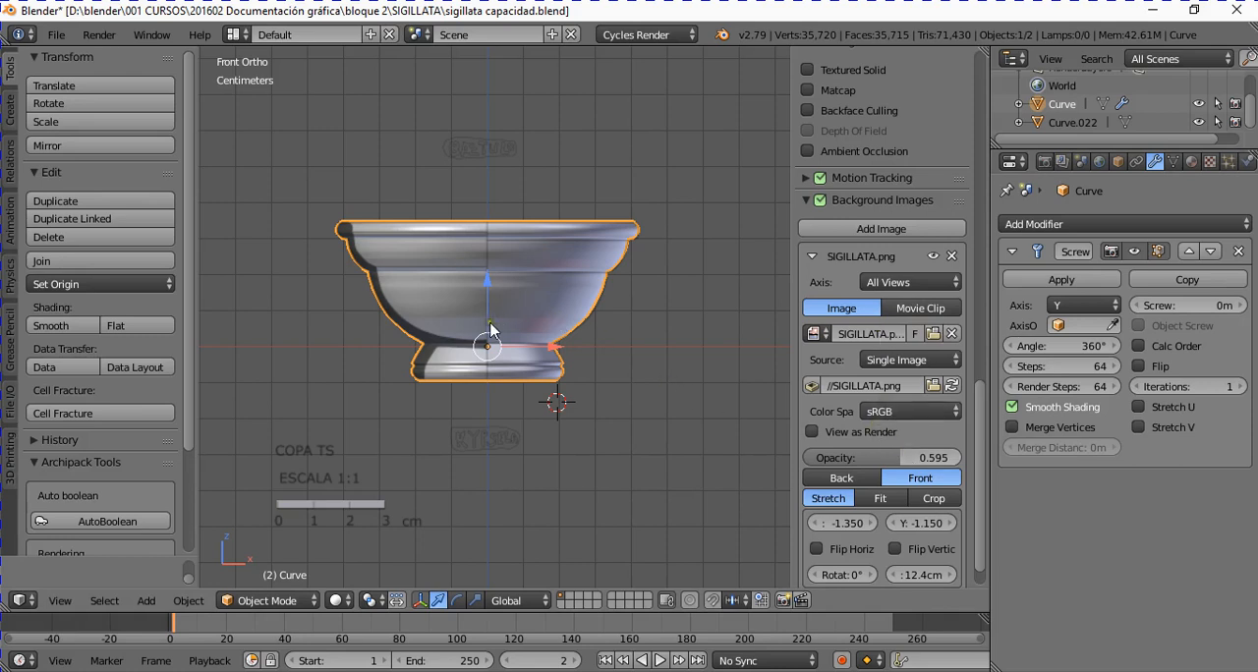
{"action": "middle_click_drag", "start_coordinate": [492, 327], "coordinate": [424, 344]}
{"action": "scroll", "coordinate": [447, 290], "scroll_direction": "up", "scroll_amount": 2}
Step: Inspect the cup's half-section profile in Edit Mode and return to Object Mode
{"action": "key", "text": "Tab"}
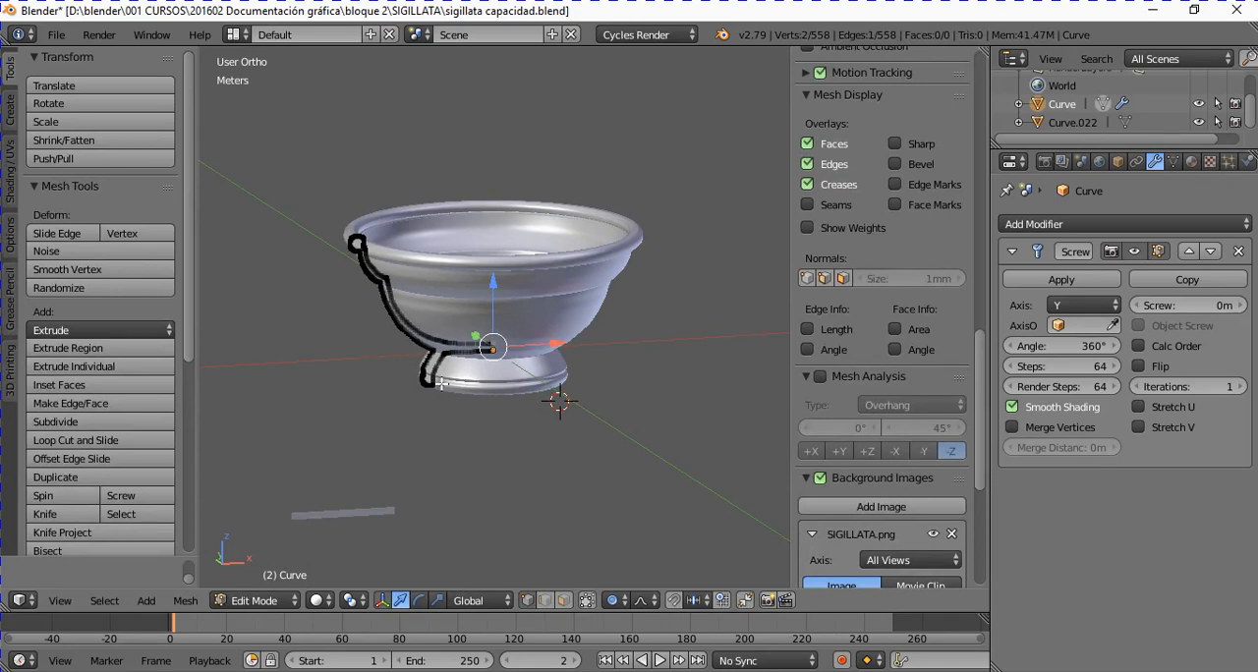
{"action": "scroll", "coordinate": [448, 368], "scroll_direction": "up", "scroll_amount": 3}
{"action": "scroll", "coordinate": [458, 372], "scroll_direction": "down", "scroll_amount": 2}
{"action": "middle_click_drag", "start_coordinate": [458, 372], "coordinate": [386, 386]}
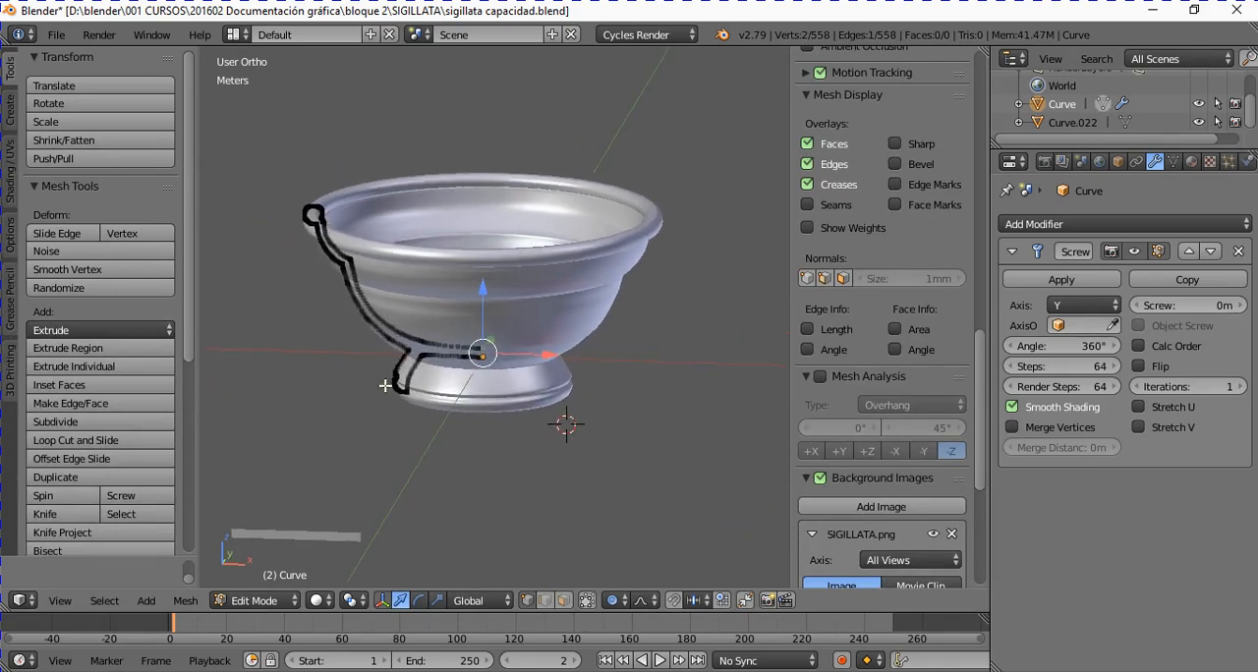
{"action": "scroll", "coordinate": [388, 383], "scroll_direction": "up", "scroll_amount": 2}
{"action": "middle_click_drag", "start_coordinate": [416, 344], "coordinate": [430, 316]}
{"action": "key", "text": "Tab"}
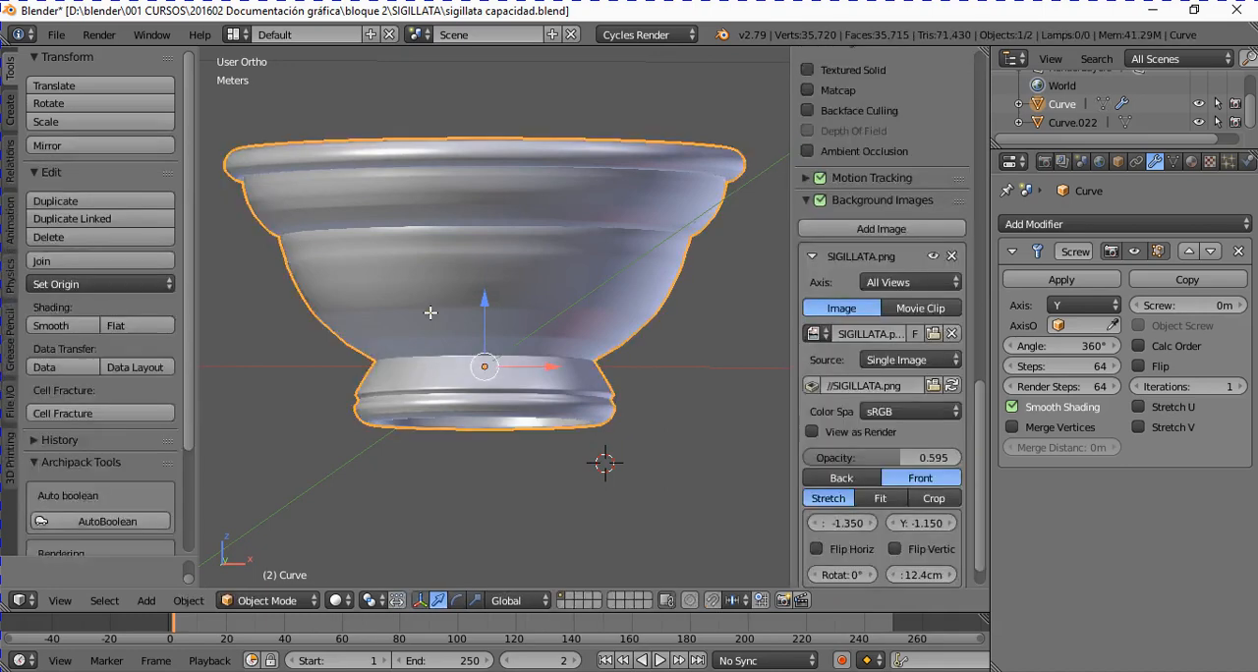
Step: Examine the revolved cup's interior and foot from several angles, and compare its outline with the drawing in front view
{"action": "middle_click_drag", "start_coordinate": [460, 254], "coordinate": [468, 293]}
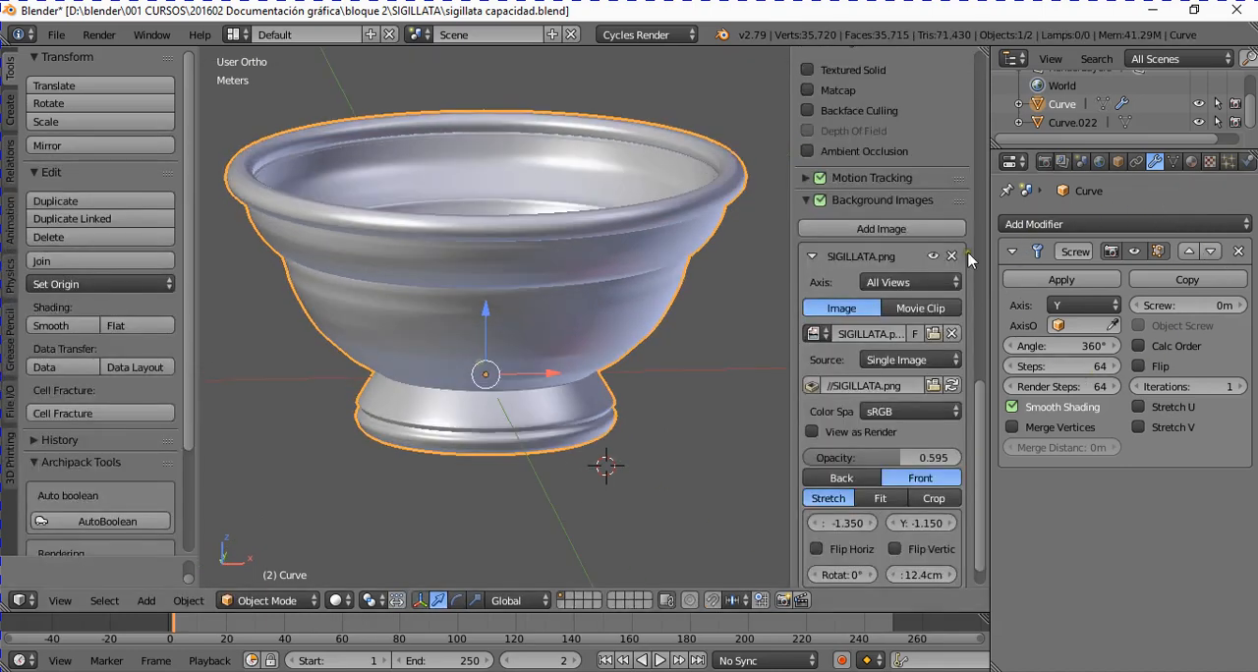
{"action": "scroll", "coordinate": [591, 360], "scroll_direction": "down", "scroll_amount": 2}
{"action": "middle_click_drag", "start_coordinate": [590, 360], "coordinate": [536, 346]}
{"action": "scroll", "coordinate": [339, 286], "scroll_direction": "up", "scroll_amount": 2}
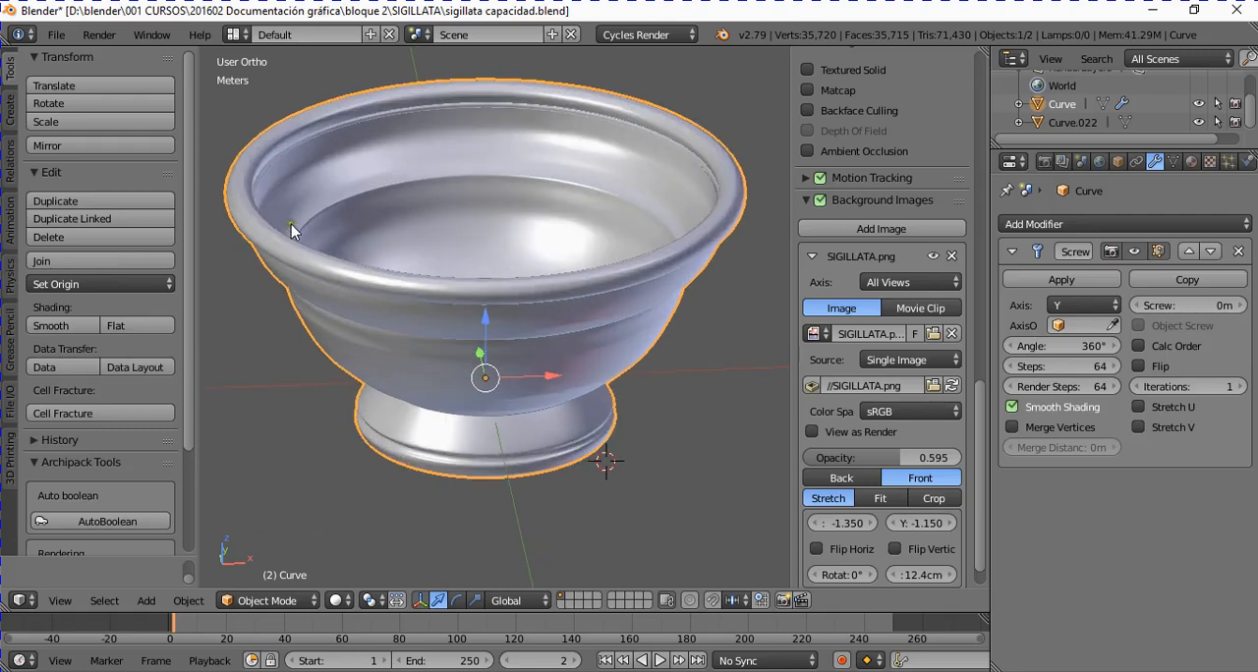
{"action": "middle_click_drag", "start_coordinate": [317, 270], "coordinate": [395, 343]}
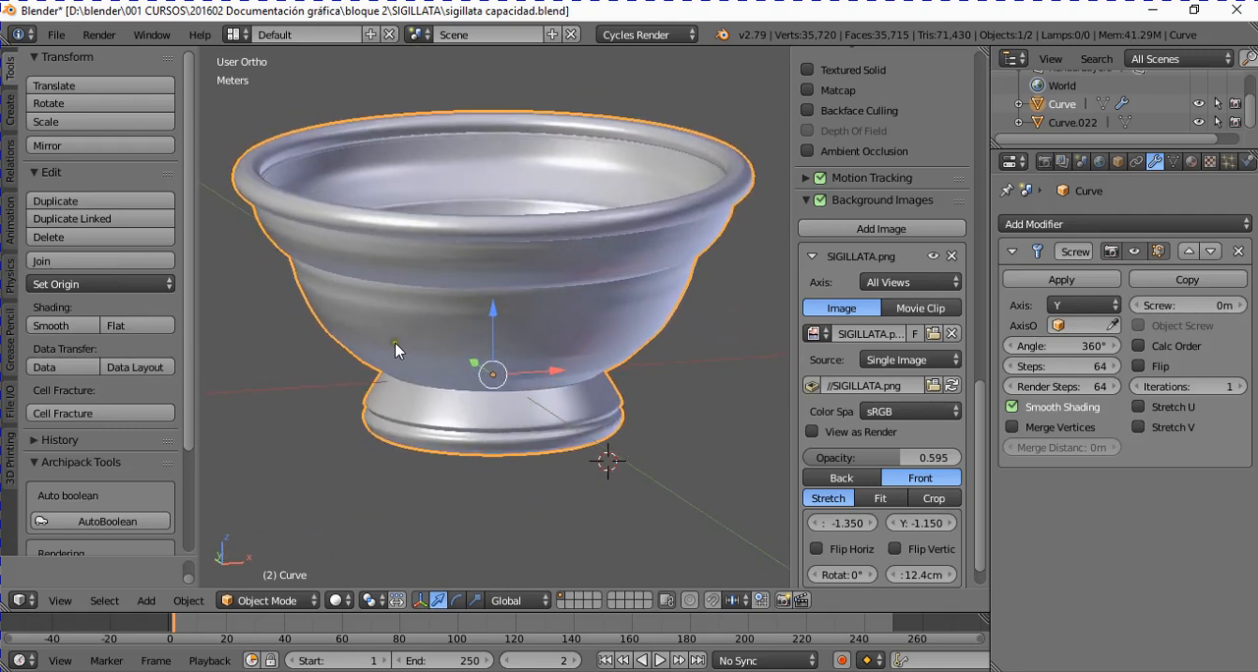
{"action": "key", "text": "KP_1"}
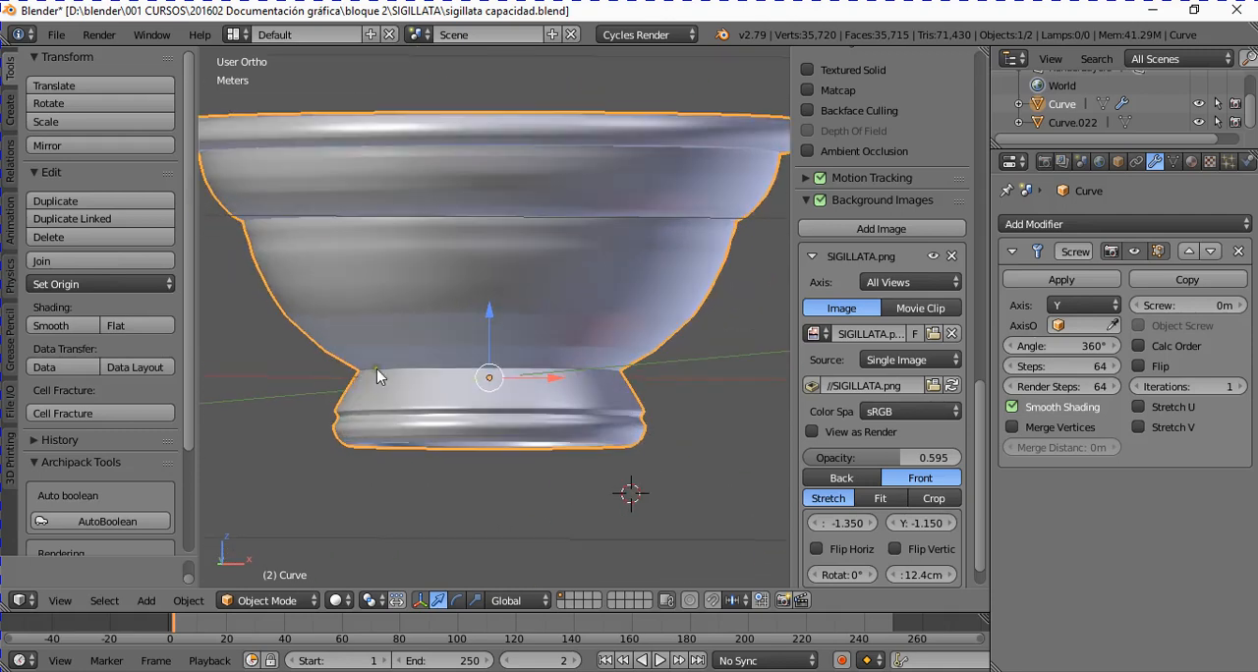
{"action": "scroll", "coordinate": [275, 244], "scroll_direction": "down", "scroll_amount": 1}
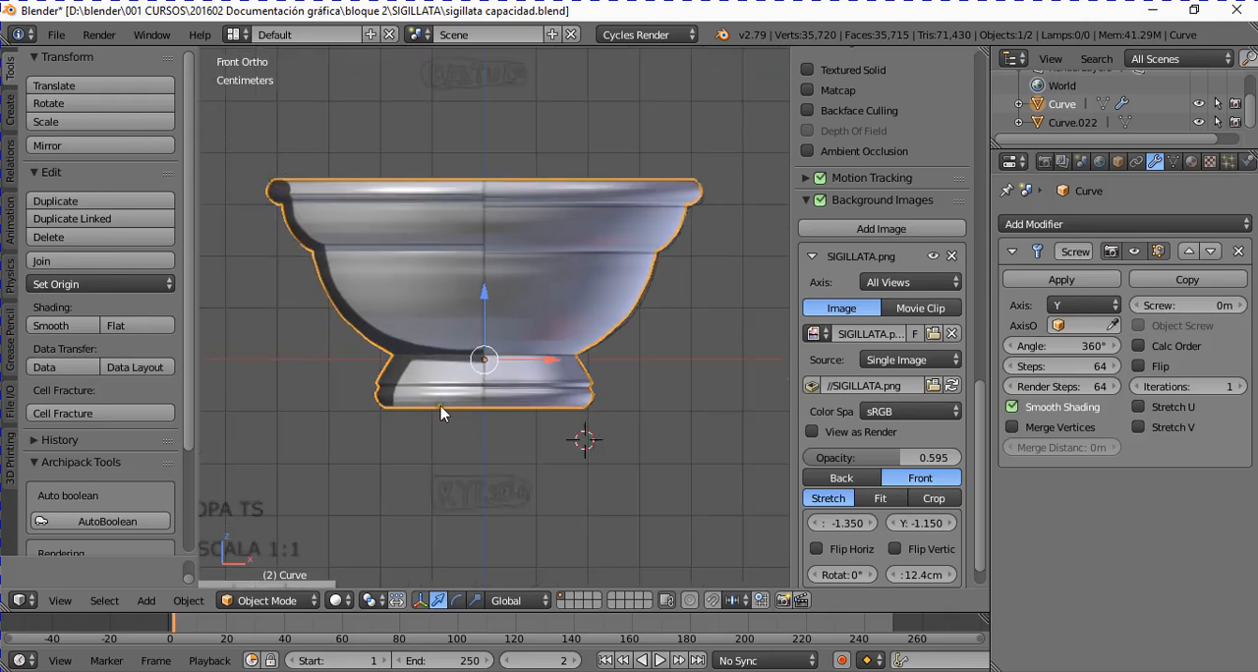
{"action": "scroll", "coordinate": [452, 387], "scroll_direction": "down", "scroll_amount": 2}
{"action": "scroll", "coordinate": [453, 384], "scroll_direction": "up", "scroll_amount": 1}
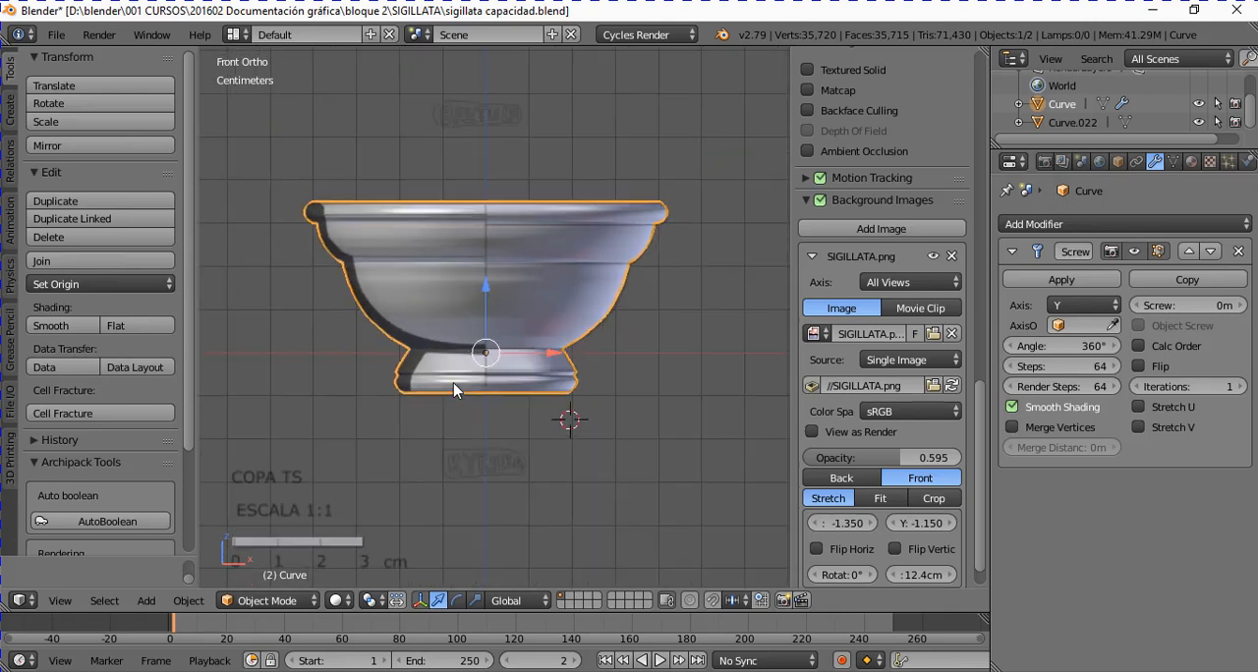
{"action": "scroll", "coordinate": [453, 382], "scroll_direction": "down", "scroll_amount": 2}
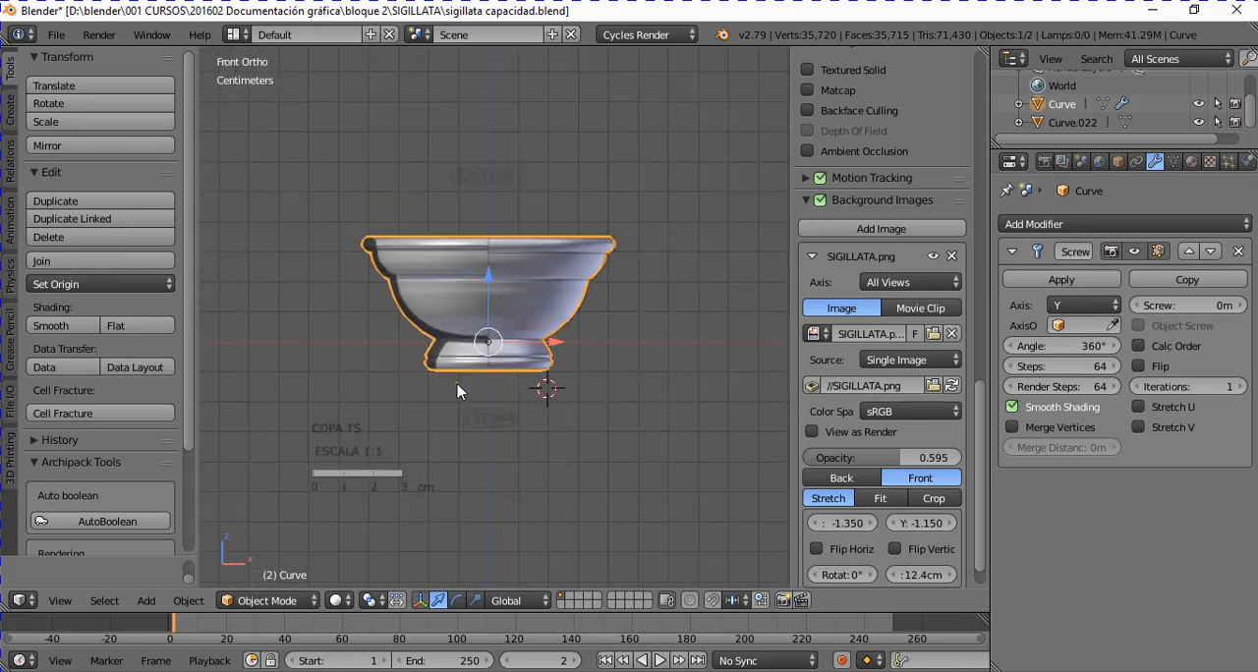
Step: Select the scale bar object and compare it closely with the 0 to 3 cm graphic scale in the drawing
{"action": "right_click", "coordinate": [366, 474]}
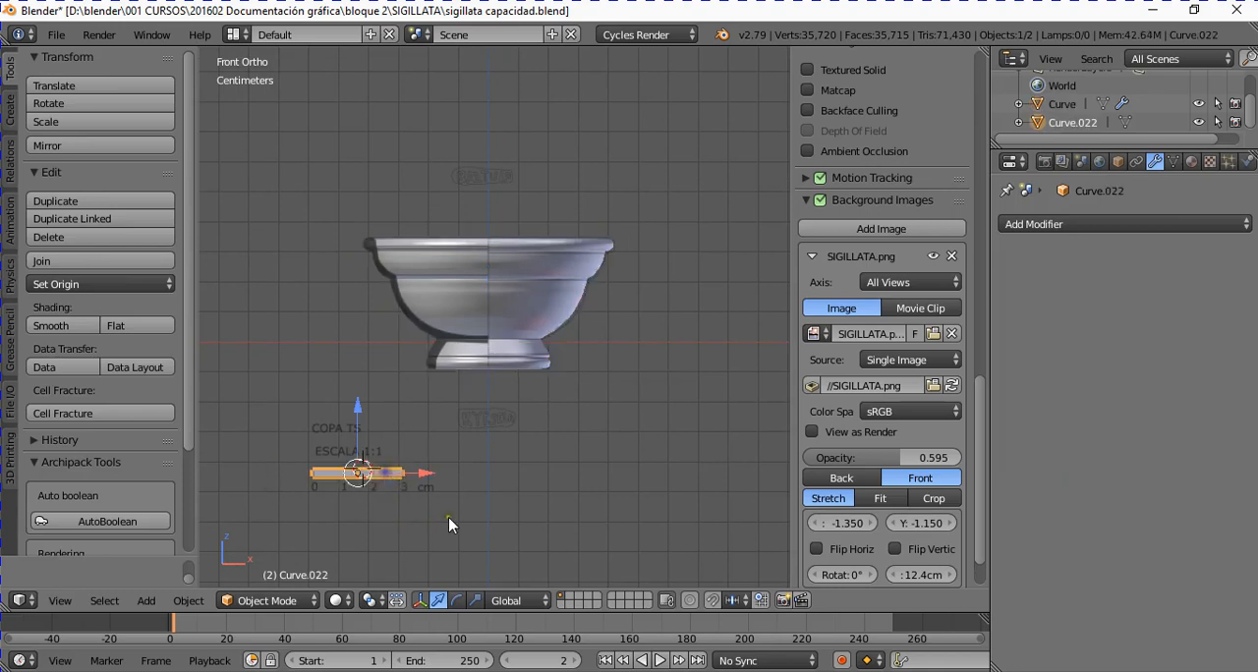
{"action": "scroll", "coordinate": [449, 519], "scroll_direction": "up", "scroll_amount": 1}
{"action": "key", "text": "KP_Decimal"}
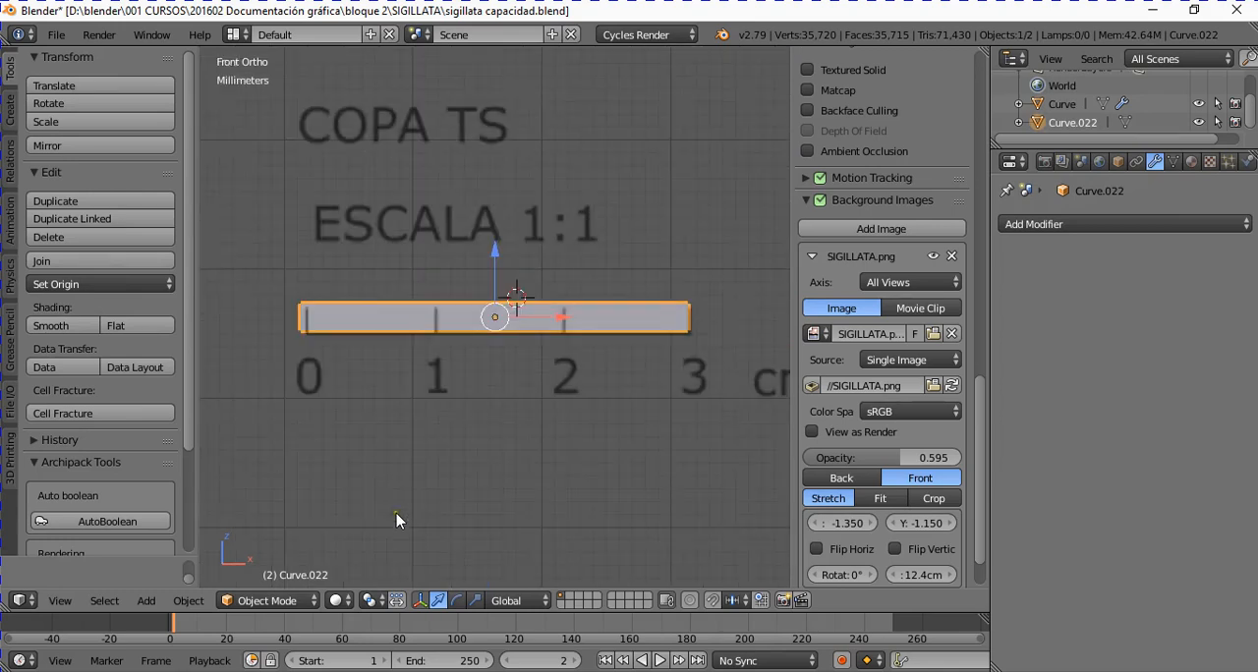
{"action": "scroll", "coordinate": [522, 477], "scroll_direction": "down", "scroll_amount": 4}
{"action": "scroll", "coordinate": [551, 427], "scroll_direction": "up", "scroll_amount": 3}
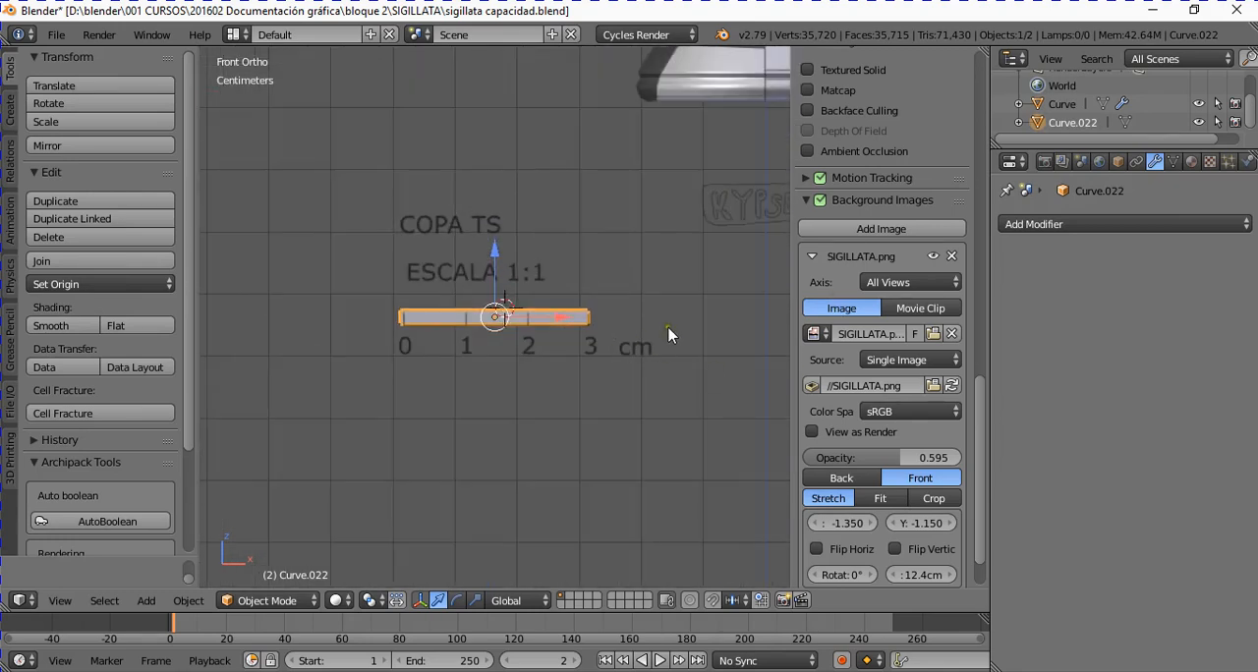
{"action": "scroll", "coordinate": [629, 334], "scroll_direction": "up", "scroll_amount": 1}
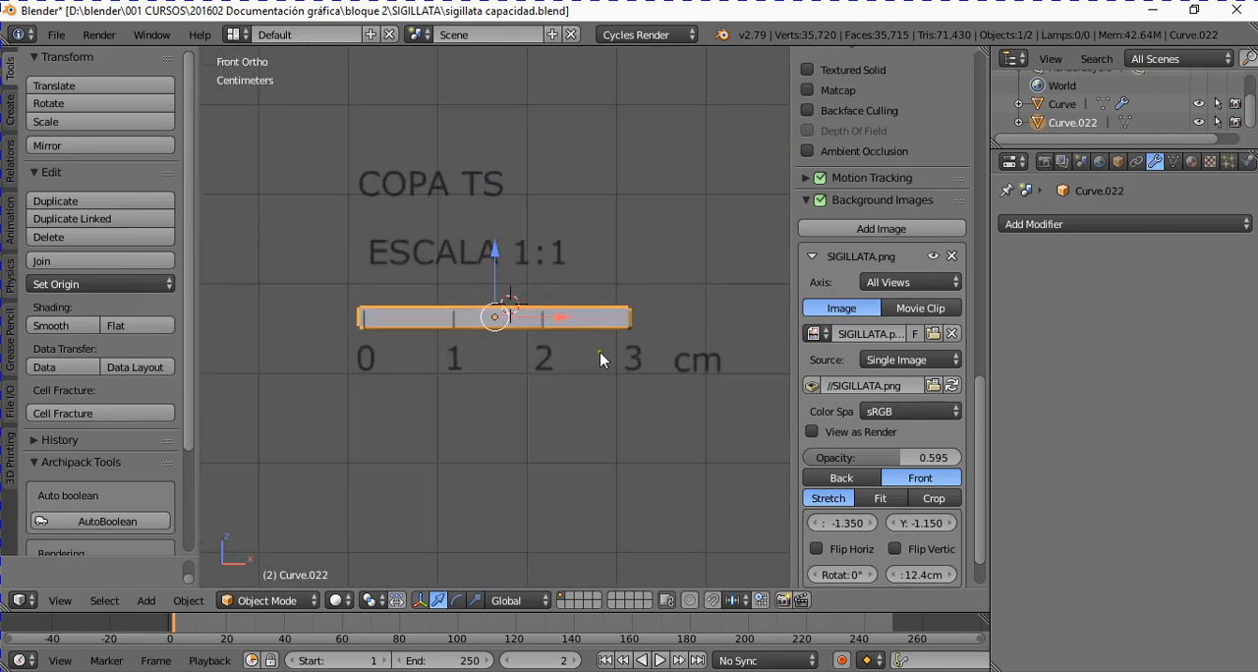
{"action": "scroll", "coordinate": [599, 352], "scroll_direction": "down", "scroll_amount": 2}
{"action": "scroll", "coordinate": [929, 351], "scroll_direction": "up", "scroll_amount": 12}
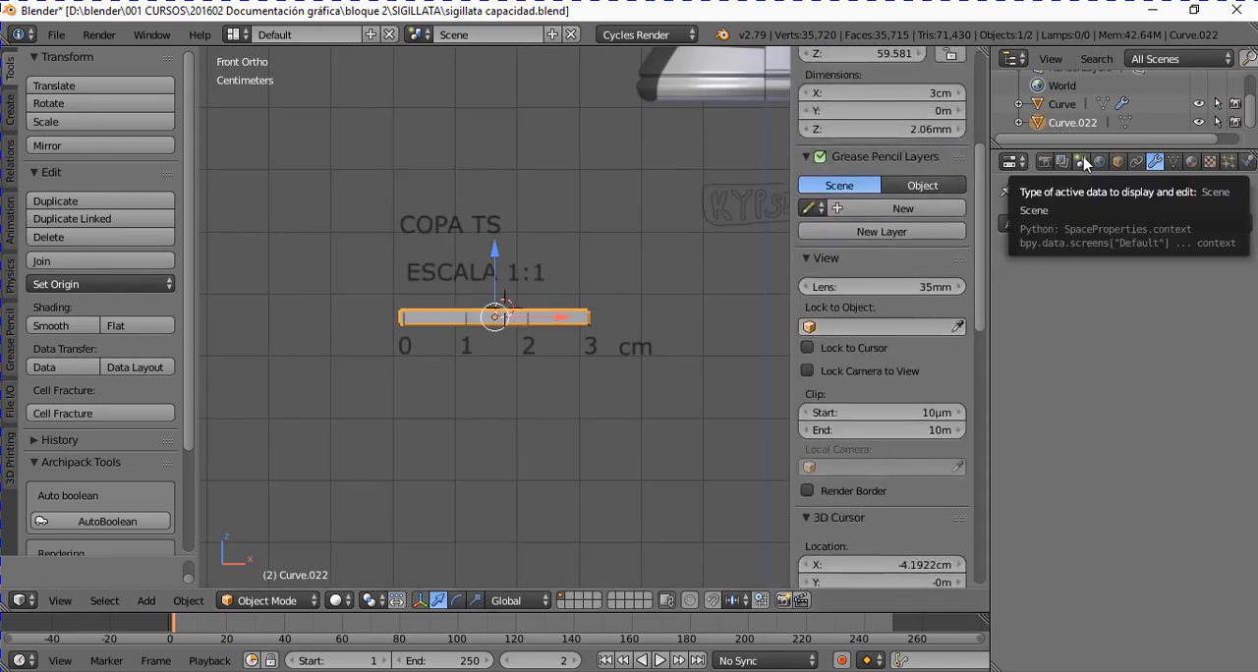
Step: Set the scene's unit preset to Centimeters
{"action": "left_click", "coordinate": [1083, 161]}
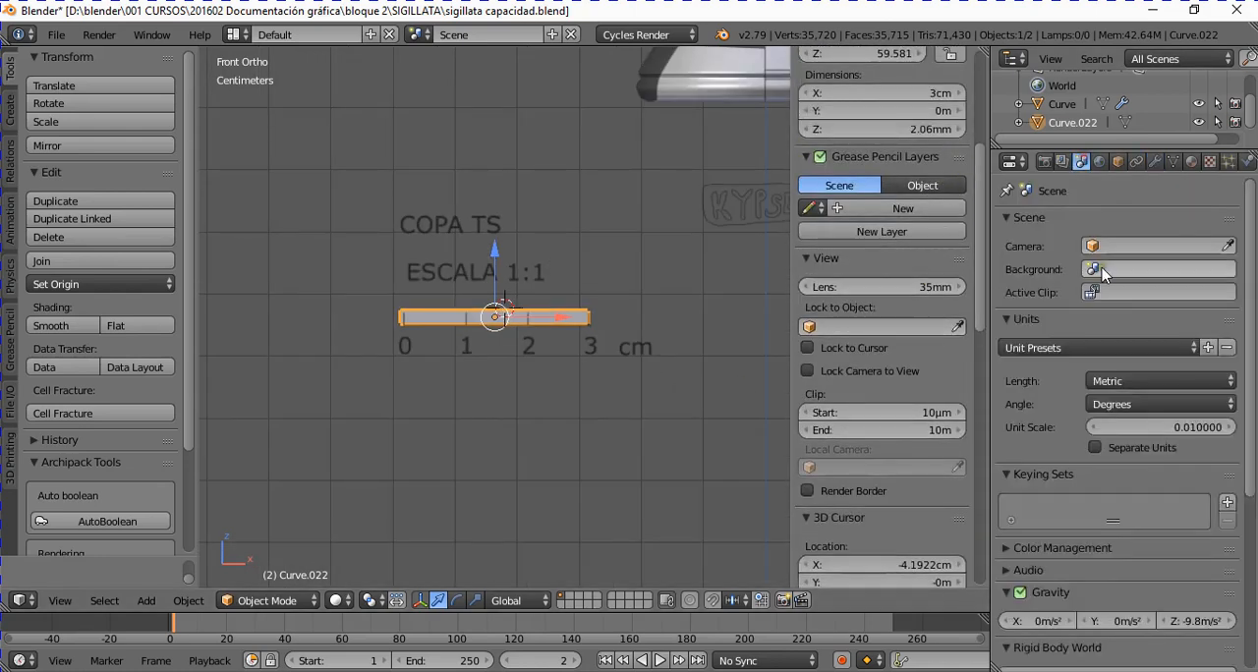
{"action": "left_click", "coordinate": [1191, 349]}
{"action": "left_click", "coordinate": [1157, 371]}
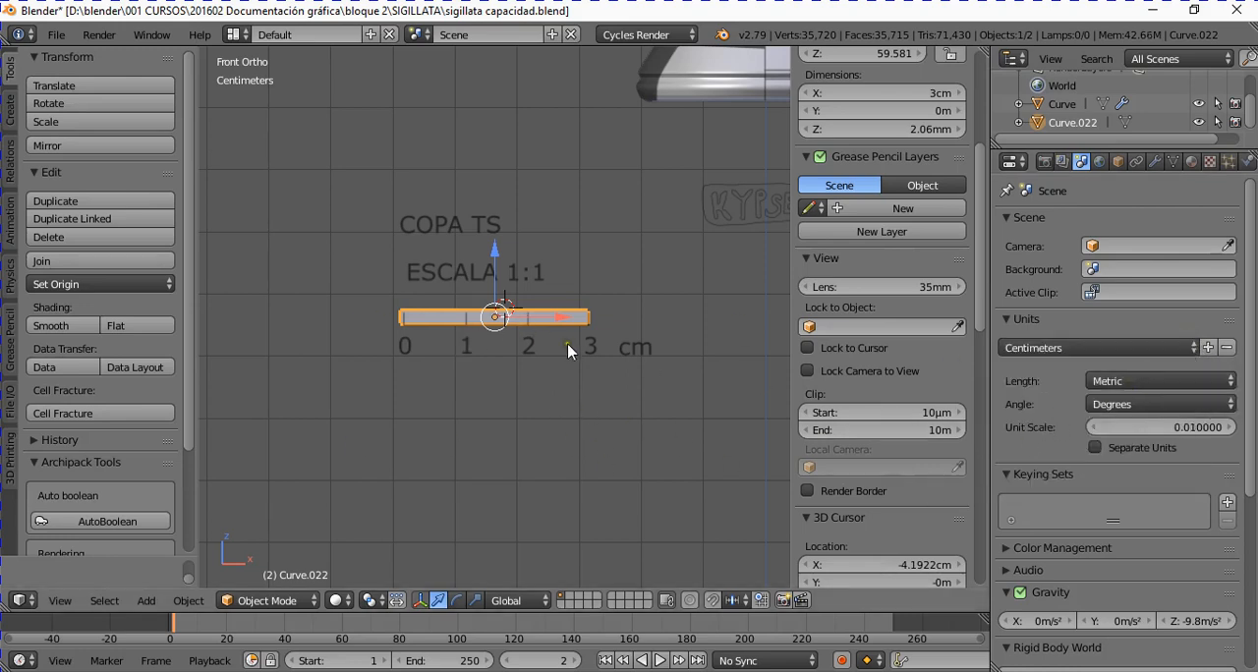
Step: Check the scale bar's X dimension and view the bar together with the cup from the front and from above
{"action": "scroll", "coordinate": [889, 366], "scroll_direction": "up", "scroll_amount": 6}
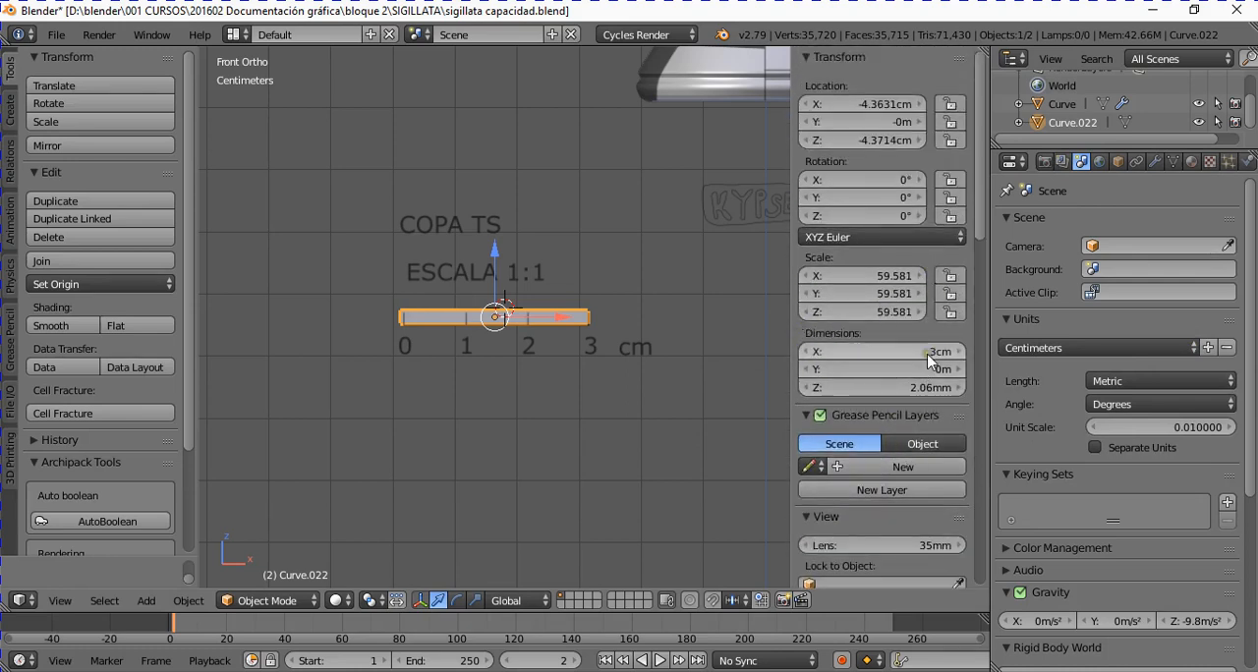
{"action": "left_click", "coordinate": [884, 355]}
{"action": "left_click", "coordinate": [898, 329]}
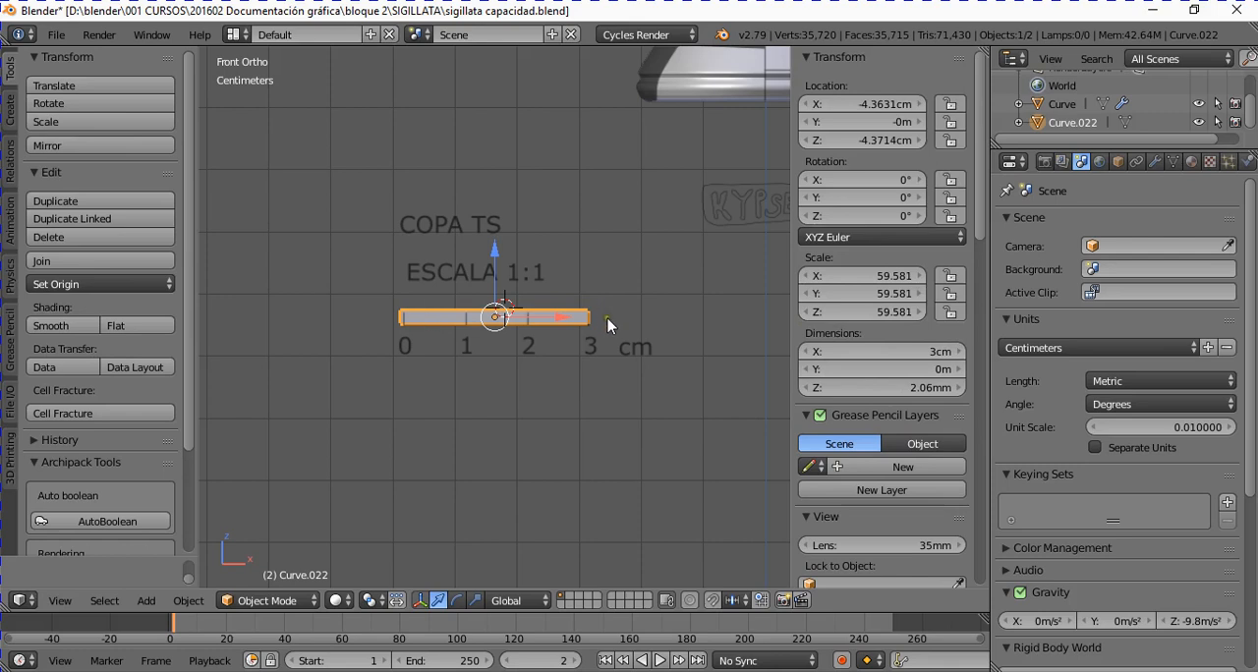
{"action": "scroll", "coordinate": [598, 373], "scroll_direction": "down", "scroll_amount": 2}
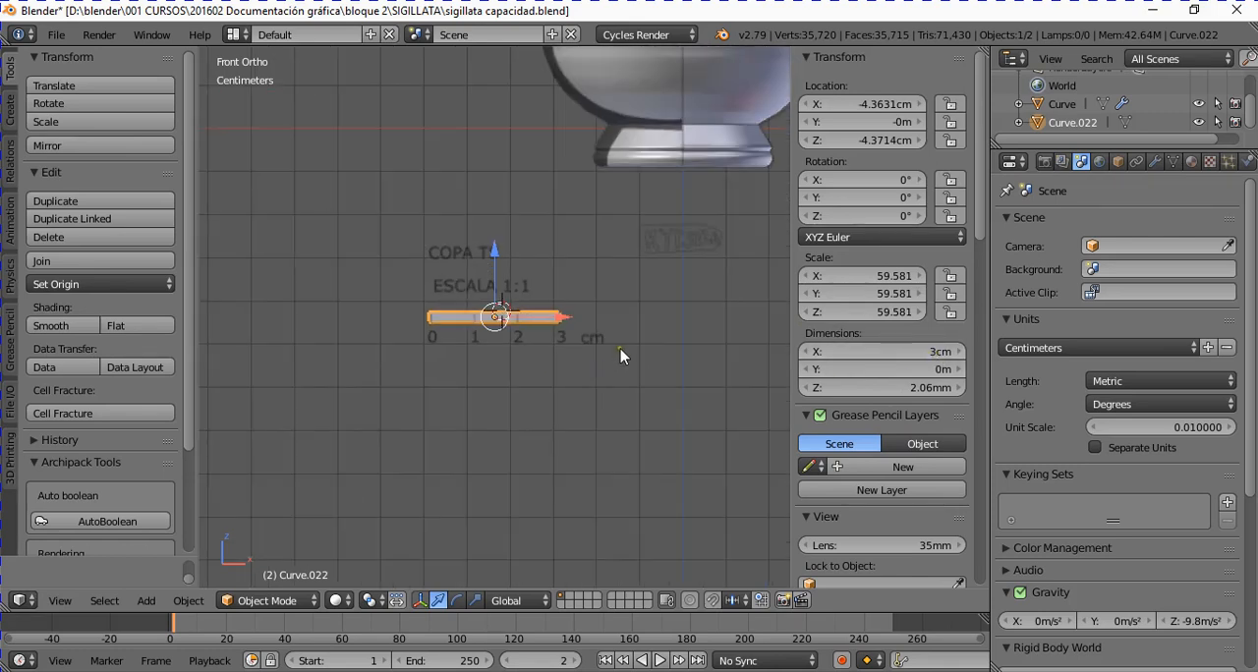
{"action": "scroll", "coordinate": [621, 348], "scroll_direction": "up", "scroll_amount": 8, "text": "shift"}
{"action": "scroll", "coordinate": [620, 348], "scroll_direction": "up", "scroll_amount": 4, "text": "ctrl"}
{"action": "scroll", "coordinate": [607, 354], "scroll_direction": "up", "scroll_amount": 2}
{"action": "scroll", "coordinate": [629, 362], "scroll_direction": "down", "scroll_amount": 2}
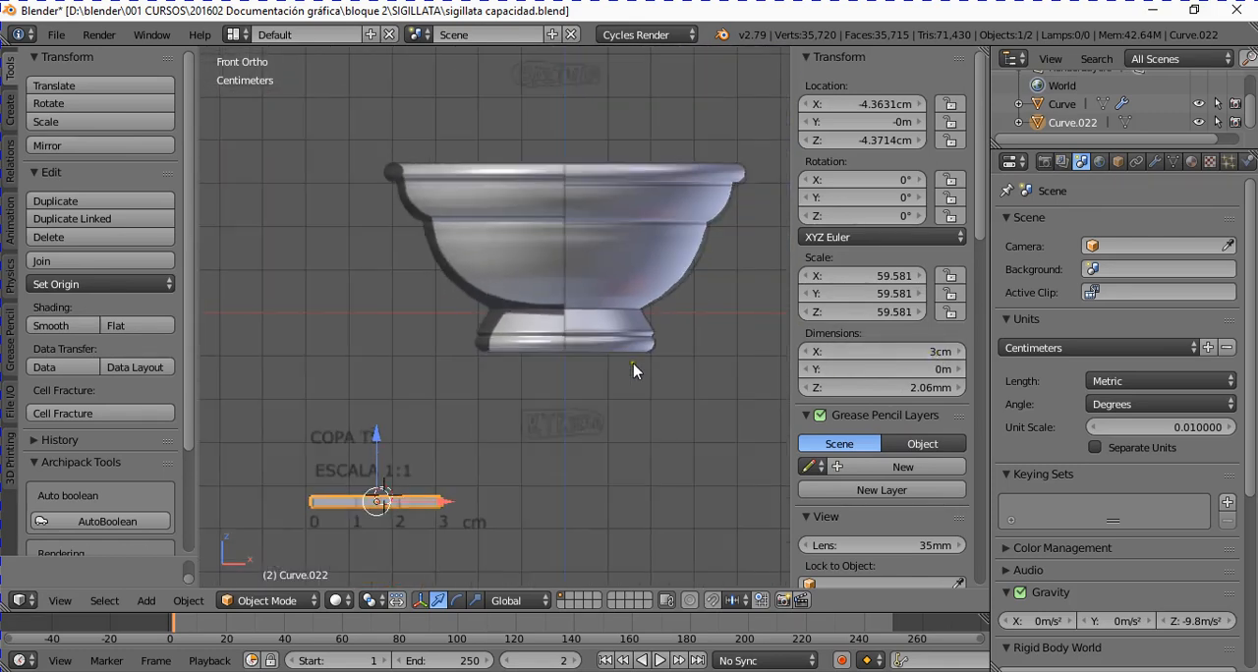
{"action": "scroll", "coordinate": [631, 356], "scroll_direction": "up", "scroll_amount": 2}
{"action": "middle_click_drag", "start_coordinate": [630, 356], "coordinate": [651, 437]}
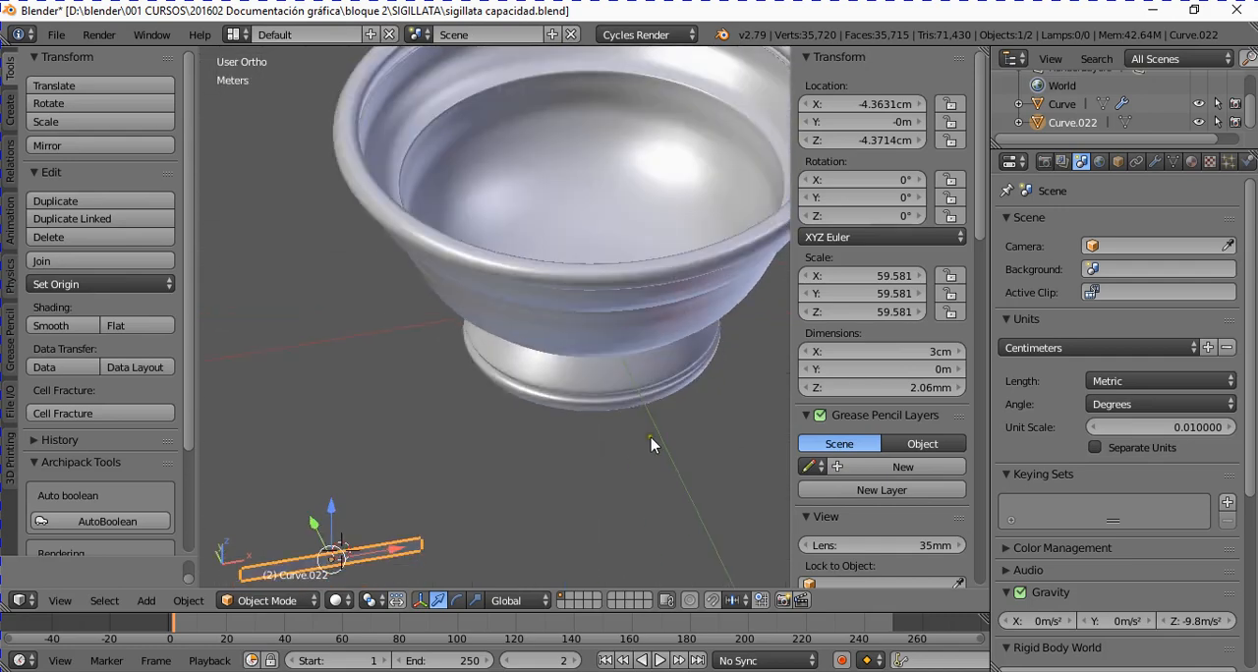
{"action": "scroll", "coordinate": [650, 438], "scroll_direction": "down", "scroll_amount": 3}
{"action": "scroll", "coordinate": [630, 428], "scroll_direction": "down", "scroll_amount": 3, "text": "ctrl"}
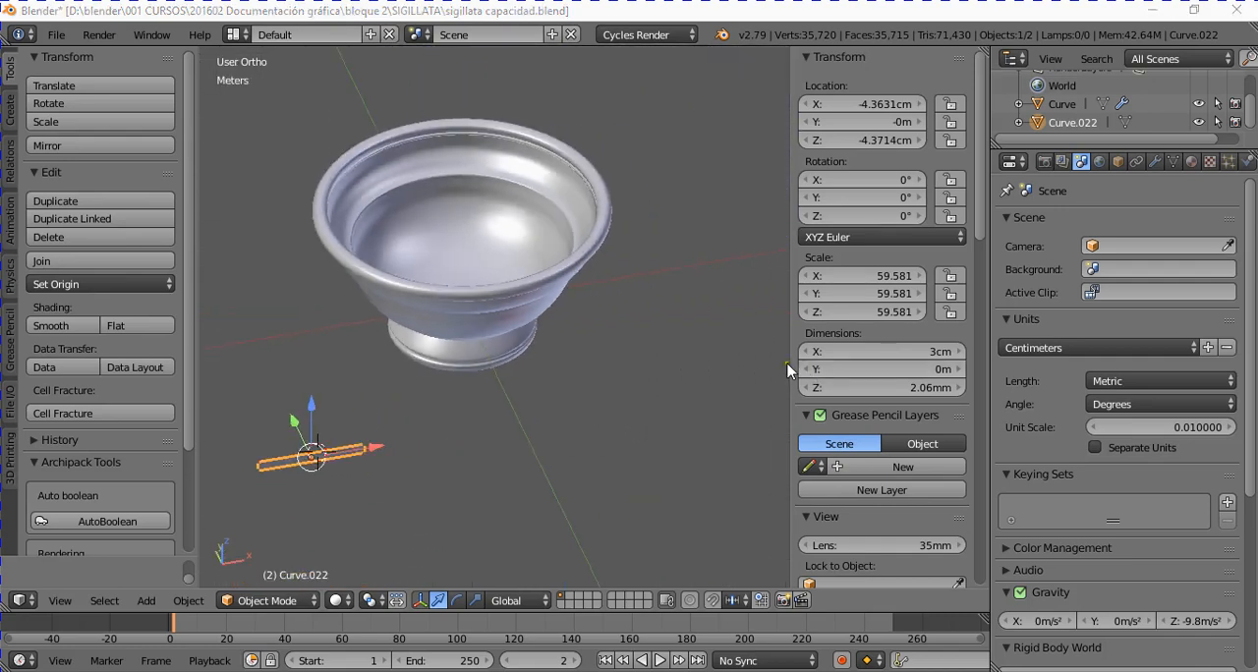
Step: Select the cup and apply its Screw modifier
{"action": "scroll", "coordinate": [450, 236], "scroll_direction": "up", "scroll_amount": 1}
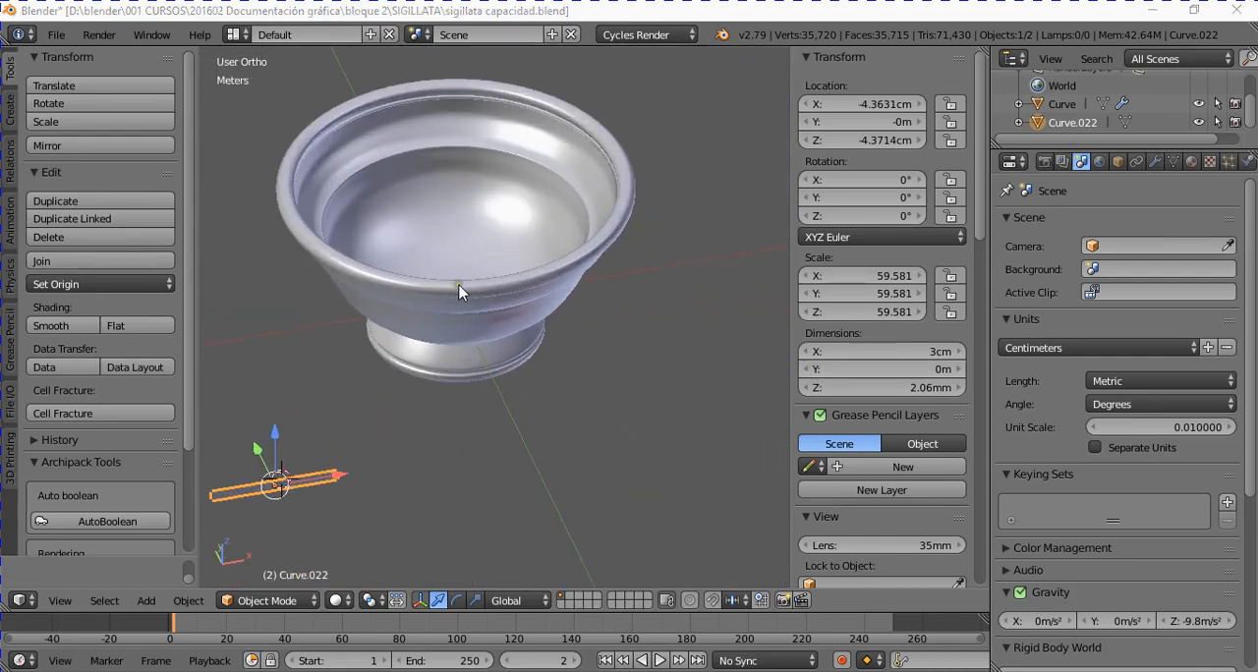
{"action": "right_click", "coordinate": [459, 291]}
{"action": "left_click", "coordinate": [1156, 162]}
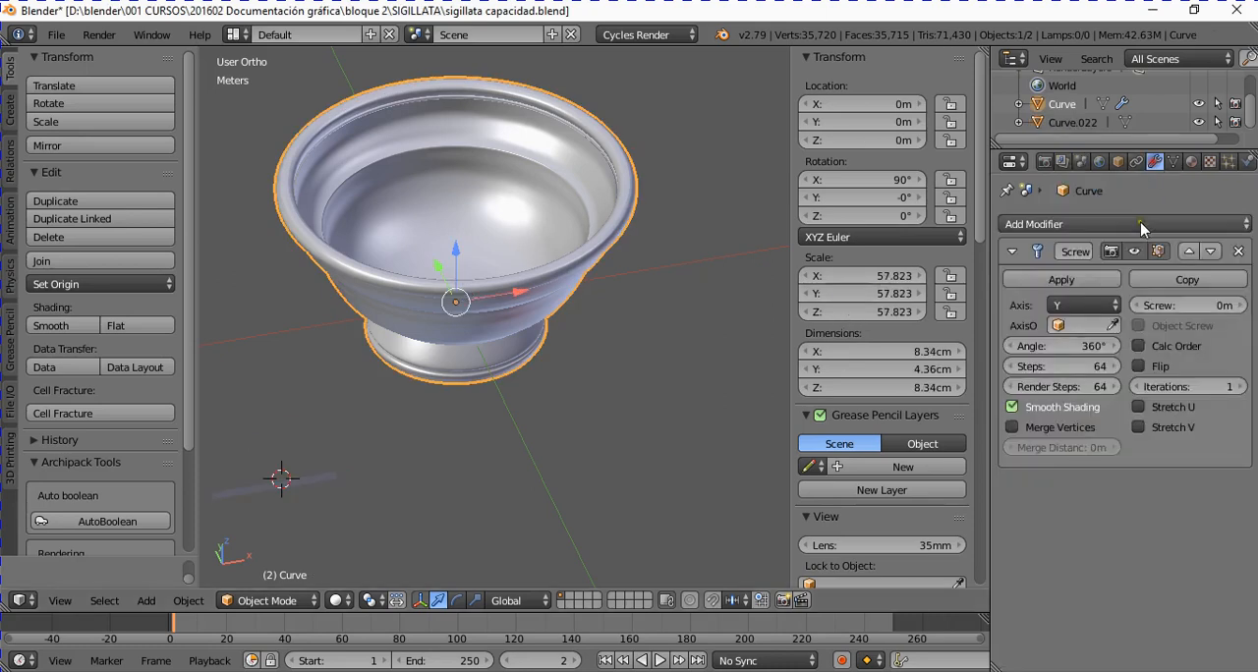
{"action": "left_click", "coordinate": [1061, 280]}
Step: Inspect the cup's full mesh in Edit Mode, return to Object Mode and view the solid cup from different angles
{"action": "scroll", "coordinate": [469, 315], "scroll_direction": "down", "scroll_amount": 2}
{"action": "key", "text": "Tab"}
{"action": "scroll", "coordinate": [459, 290], "scroll_direction": "up", "scroll_amount": 2}
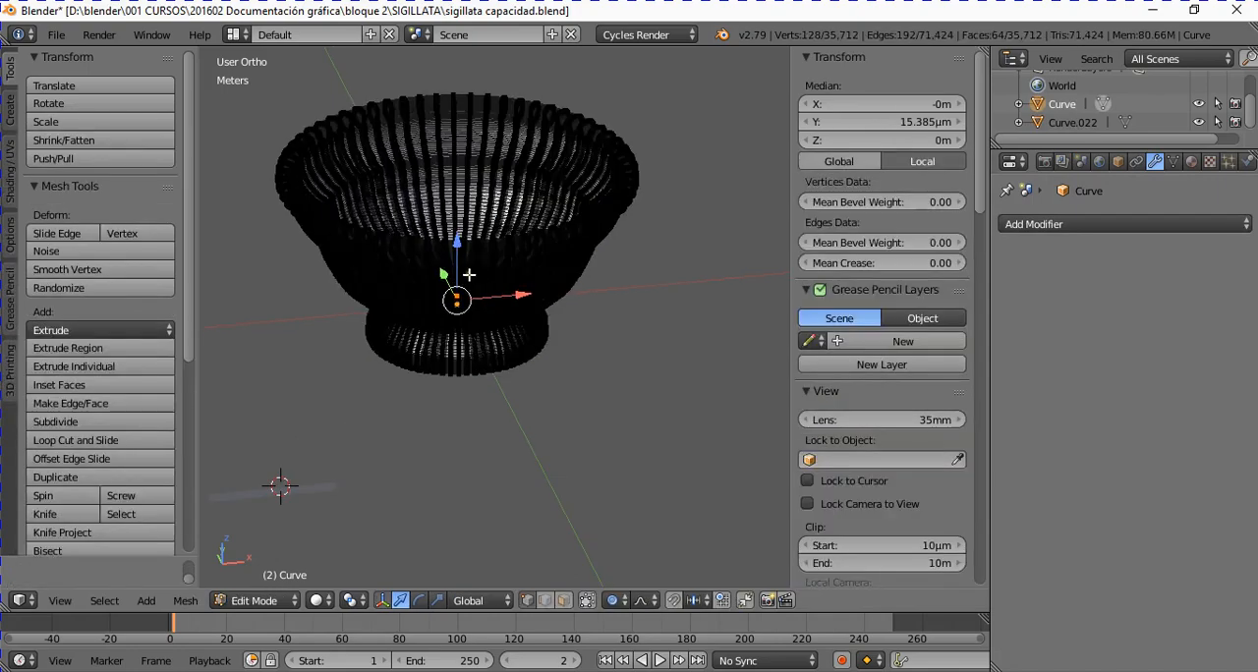
{"action": "middle_click_drag", "start_coordinate": [407, 261], "coordinate": [518, 358]}
{"action": "right_click", "coordinate": [477, 278]}
{"action": "key", "text": "Tab"}
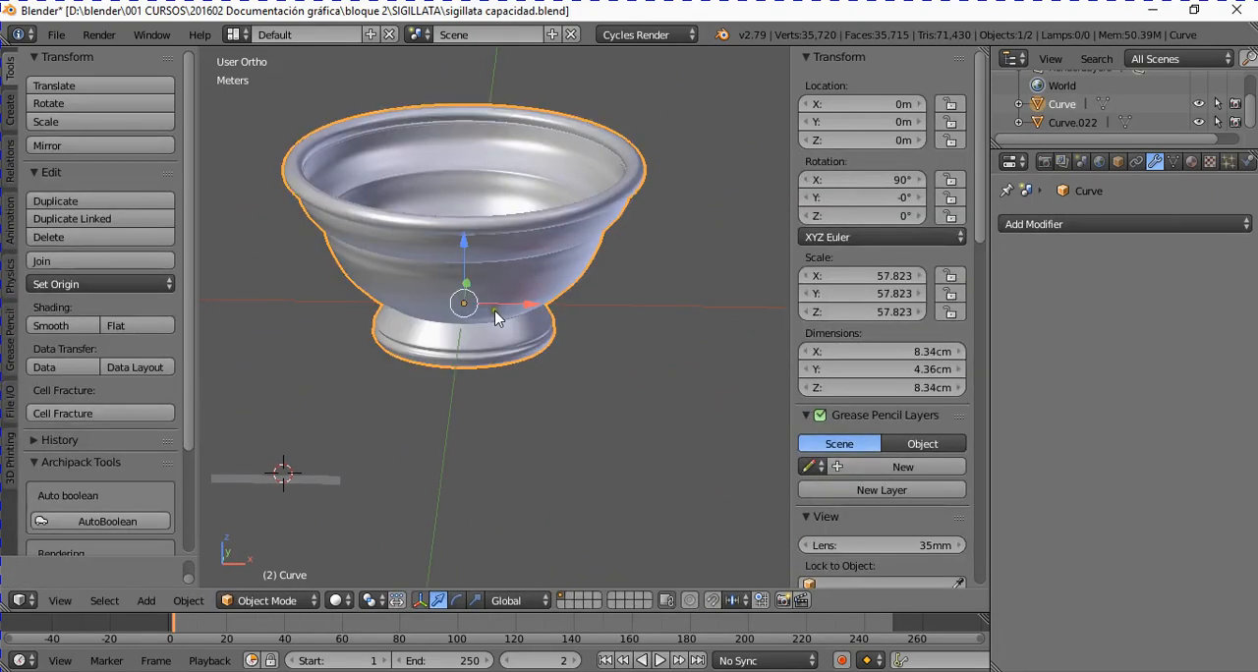
{"action": "mouse_move", "coordinate": [497, 314]}
{"action": "middle_mouse_down"}
{"action": "mouse_move", "coordinate": [522, 315]}
{"action": "mouse_move", "coordinate": [504, 314]}
{"action": "middle_mouse_up"}
{"action": "scroll", "coordinate": [504, 306], "scroll_direction": "down", "scroll_amount": 1, "text": "ctrl"}
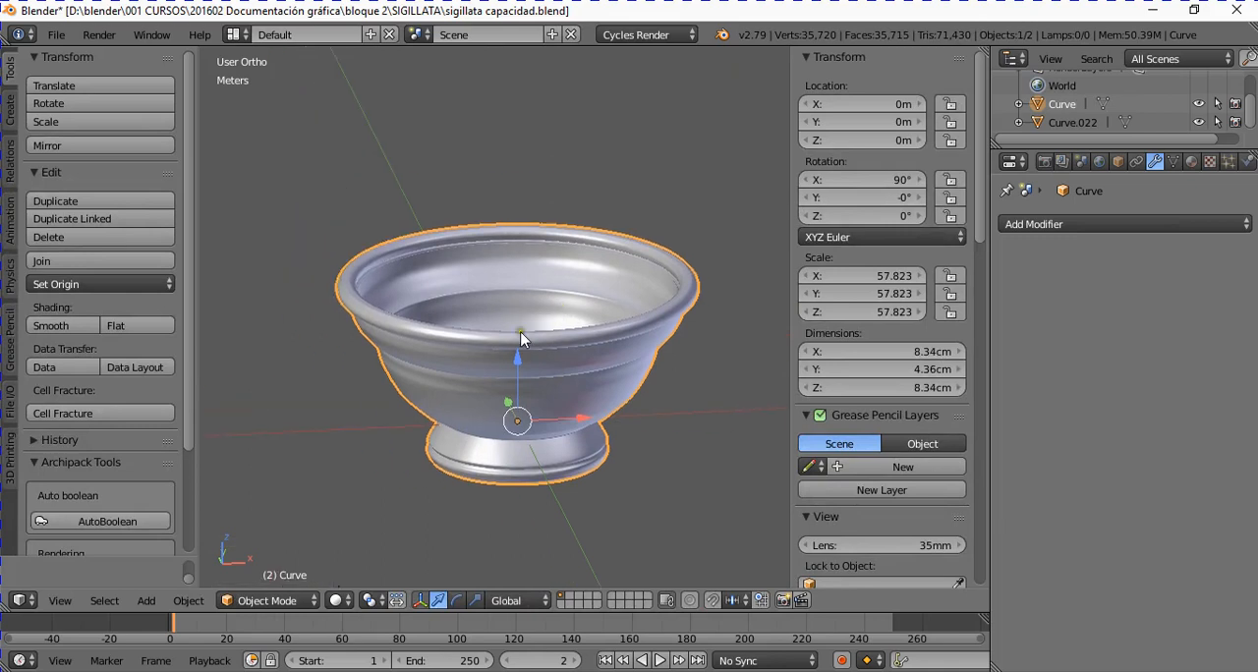
{"action": "scroll", "coordinate": [525, 336], "scroll_direction": "up", "scroll_amount": 1}
{"action": "scroll", "coordinate": [557, 361], "scroll_direction": "down", "scroll_amount": 1, "text": "shift"}
{"action": "scroll", "coordinate": [556, 360], "scroll_direction": "up", "scroll_amount": 1, "text": "ctrl"}
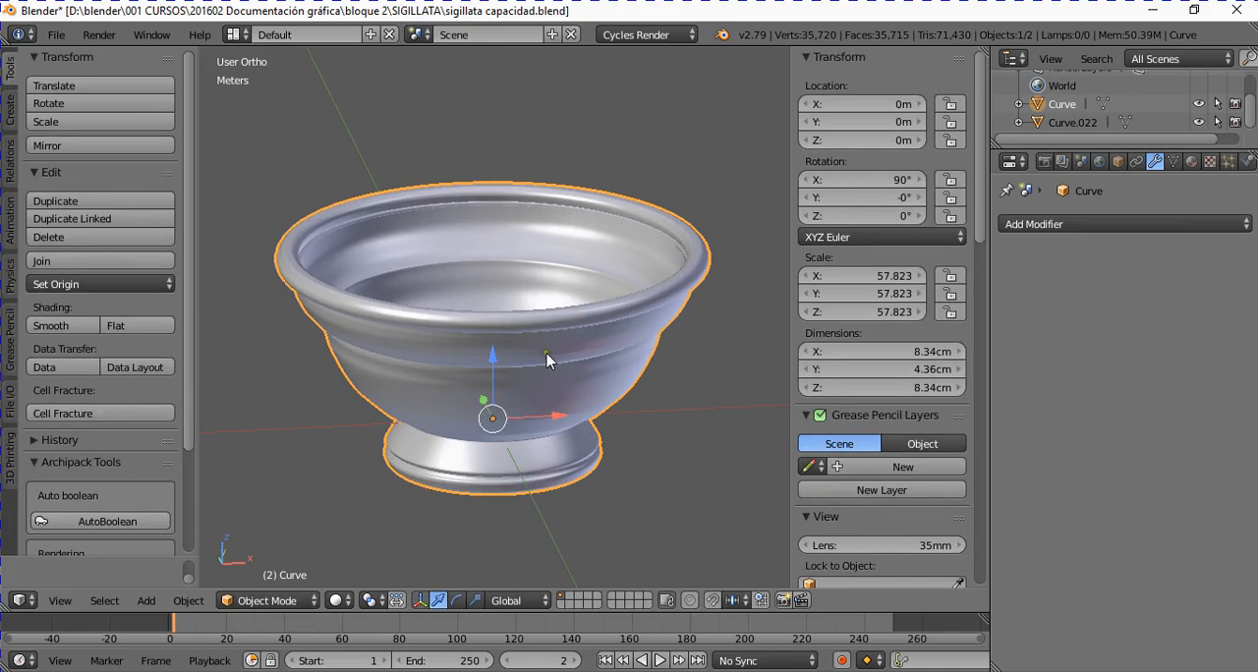
Step: Open the user preferences and search the add-ons for "print"
{"action": "left_click", "coordinate": [56, 36]}
{"action": "left_click", "coordinate": [106, 239]}
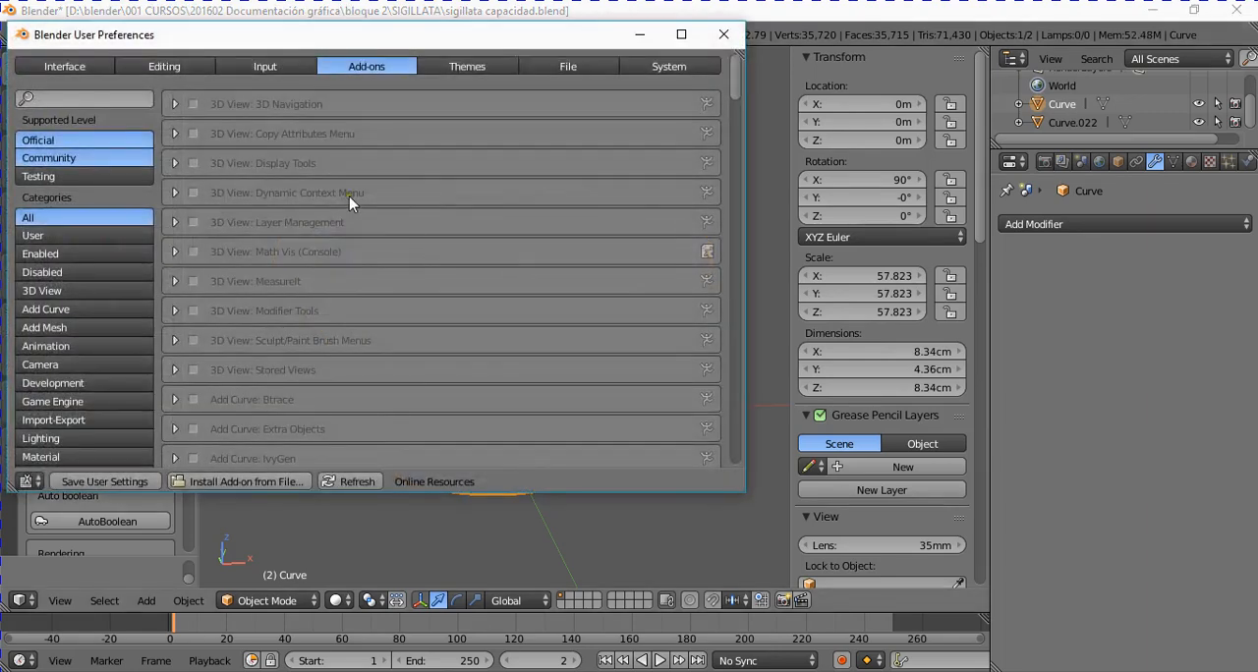
{"action": "left_click", "coordinate": [77, 94]}
{"action": "type", "text": "prin"}
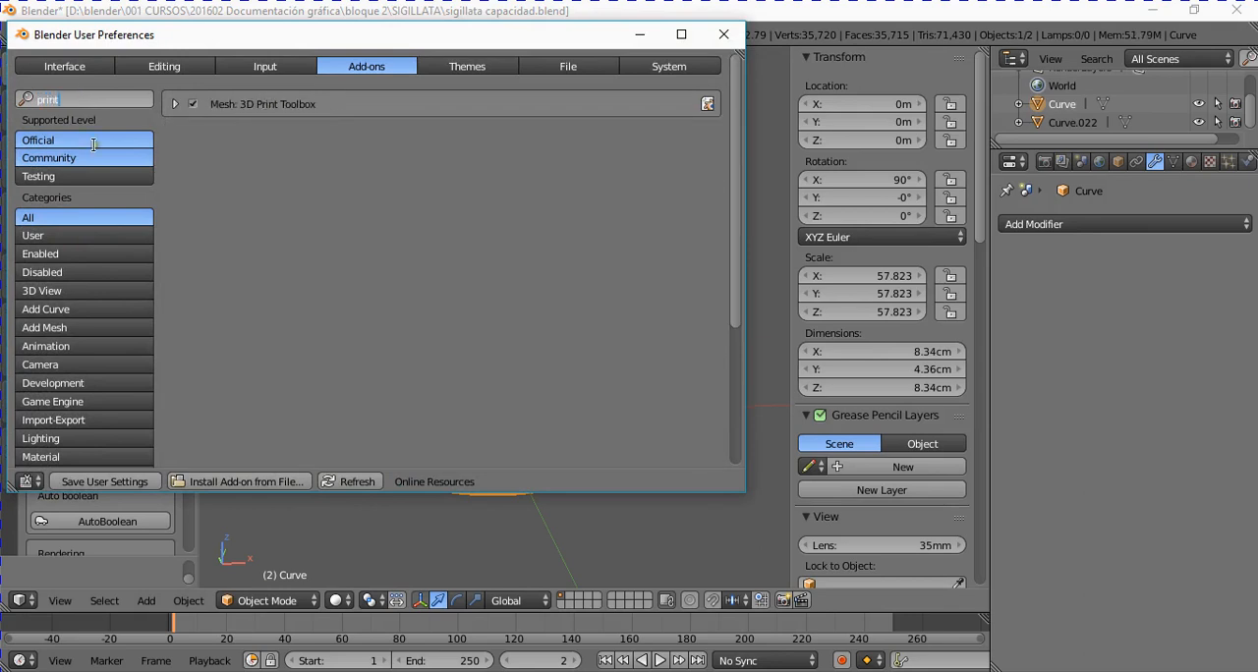
{"action": "type", "text": "t"}
{"action": "key", "text": "Return"}
Step: Toggle the Mesh: 3D Print Toolbox add-on off and on again, save the user settings and close the preferences
{"action": "left_click", "coordinate": [191, 104]}
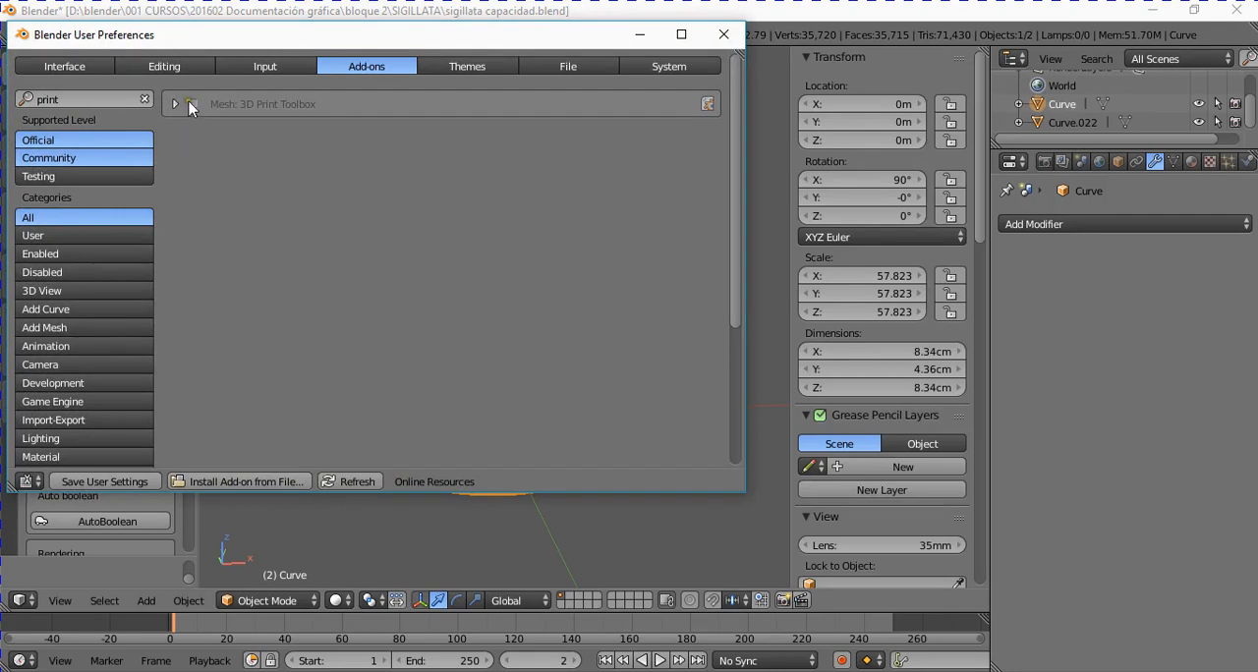
{"action": "left_click", "coordinate": [192, 104]}
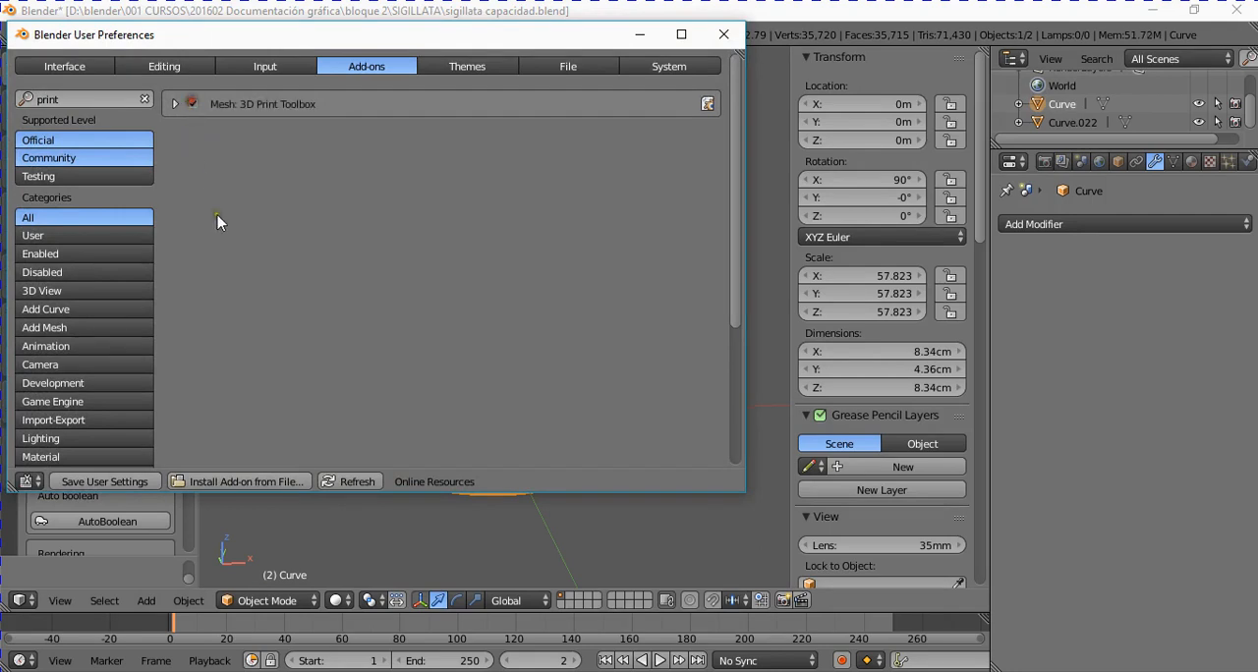
{"action": "left_click", "coordinate": [115, 484]}
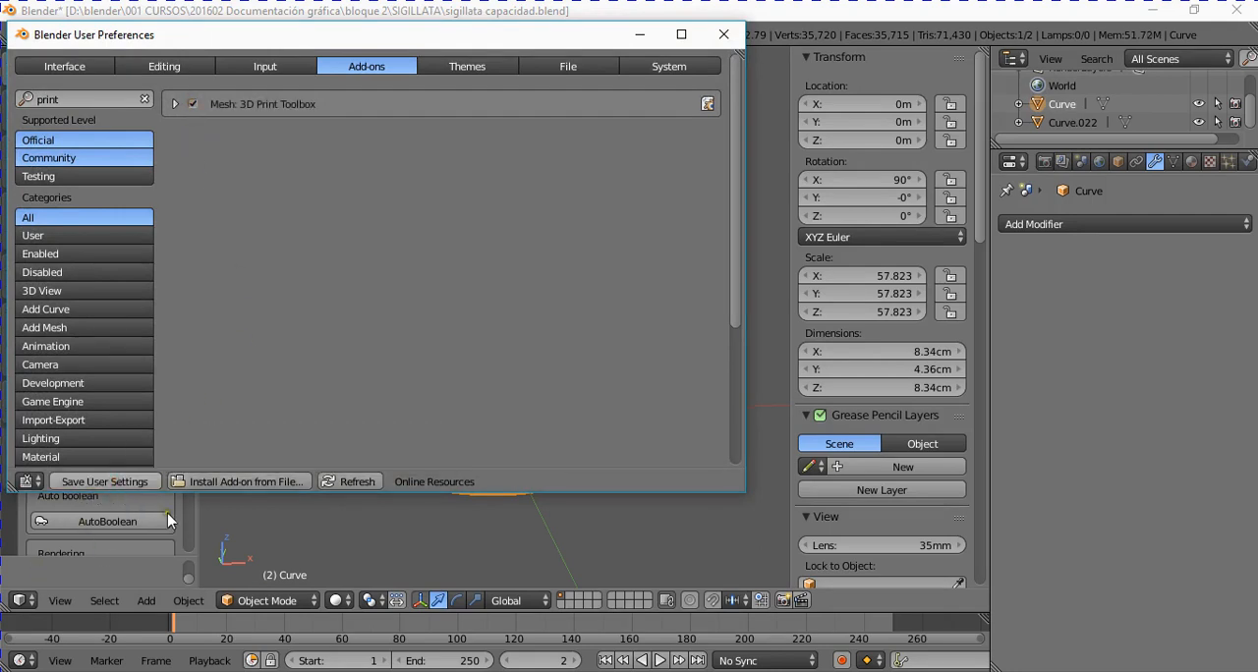
{"action": "left_click", "coordinate": [724, 37]}
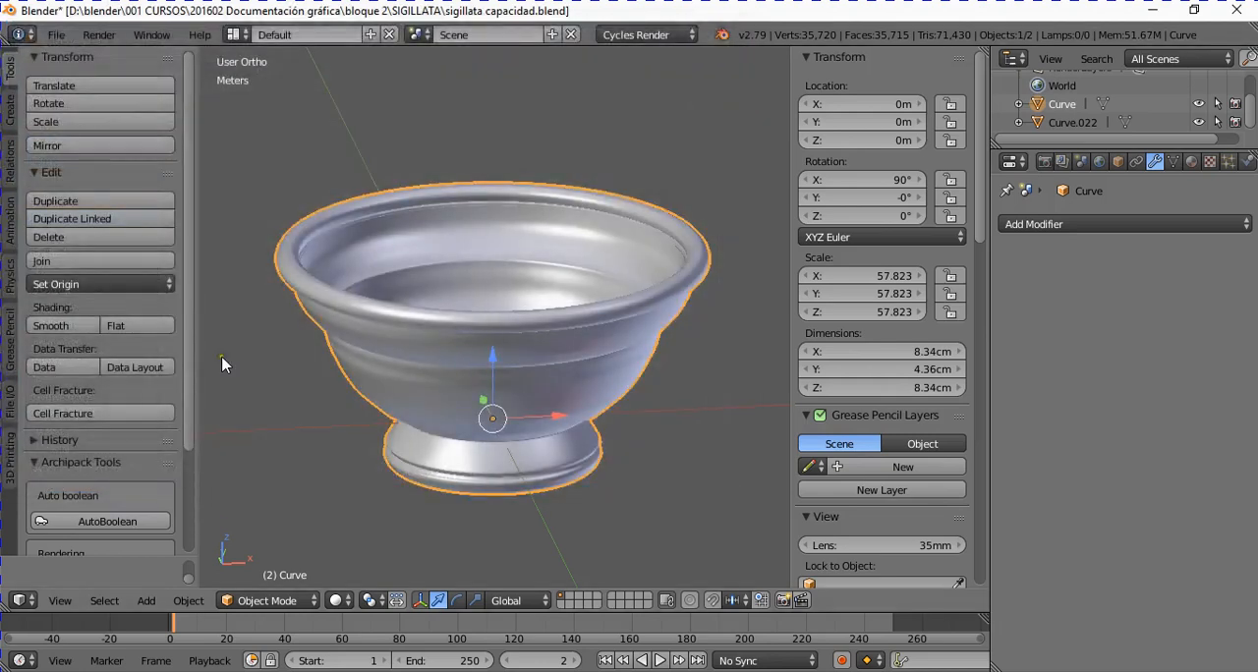
Step: Calculate the cup's volume with the Print3D statistics and examine the cup's inside and outside from several angles
{"action": "left_click", "coordinate": [9, 457]}
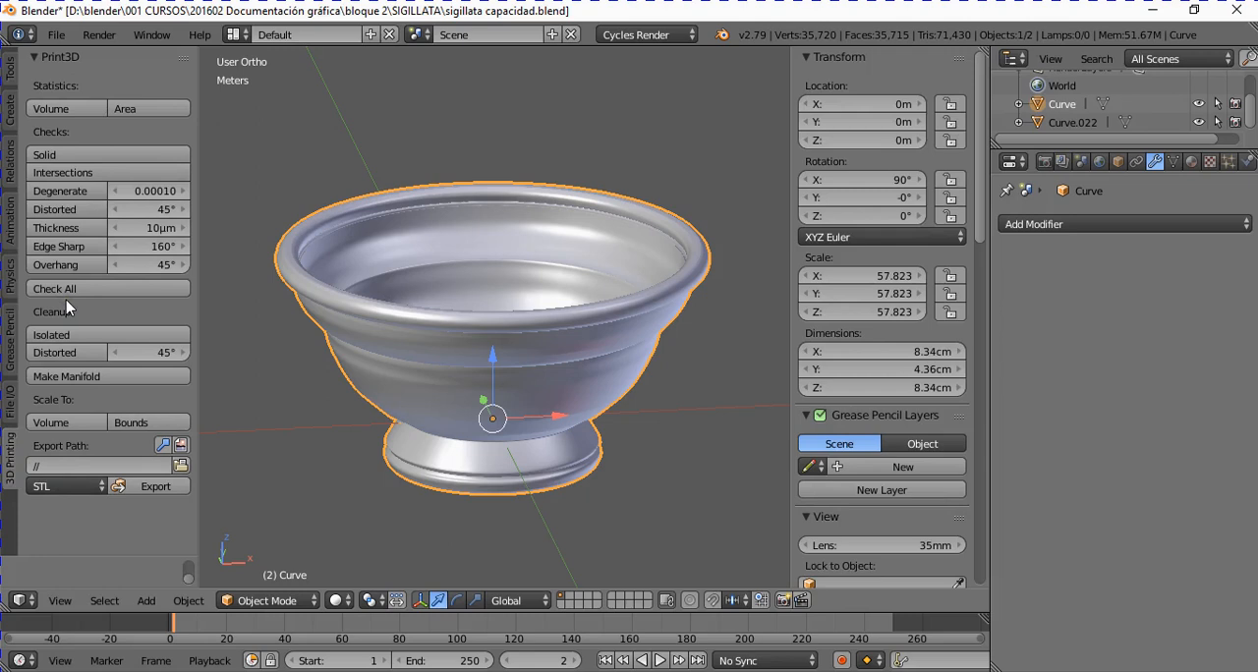
{"action": "left_click", "coordinate": [66, 111]}
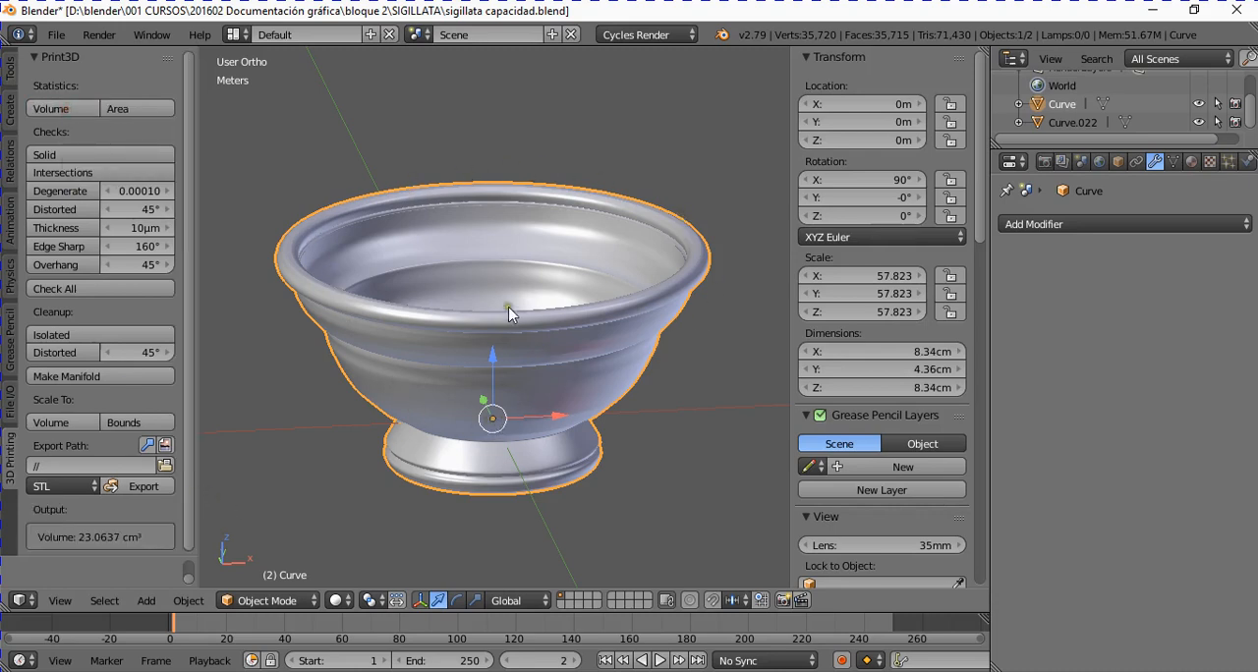
{"action": "middle_click_drag", "start_coordinate": [507, 304], "coordinate": [586, 246]}
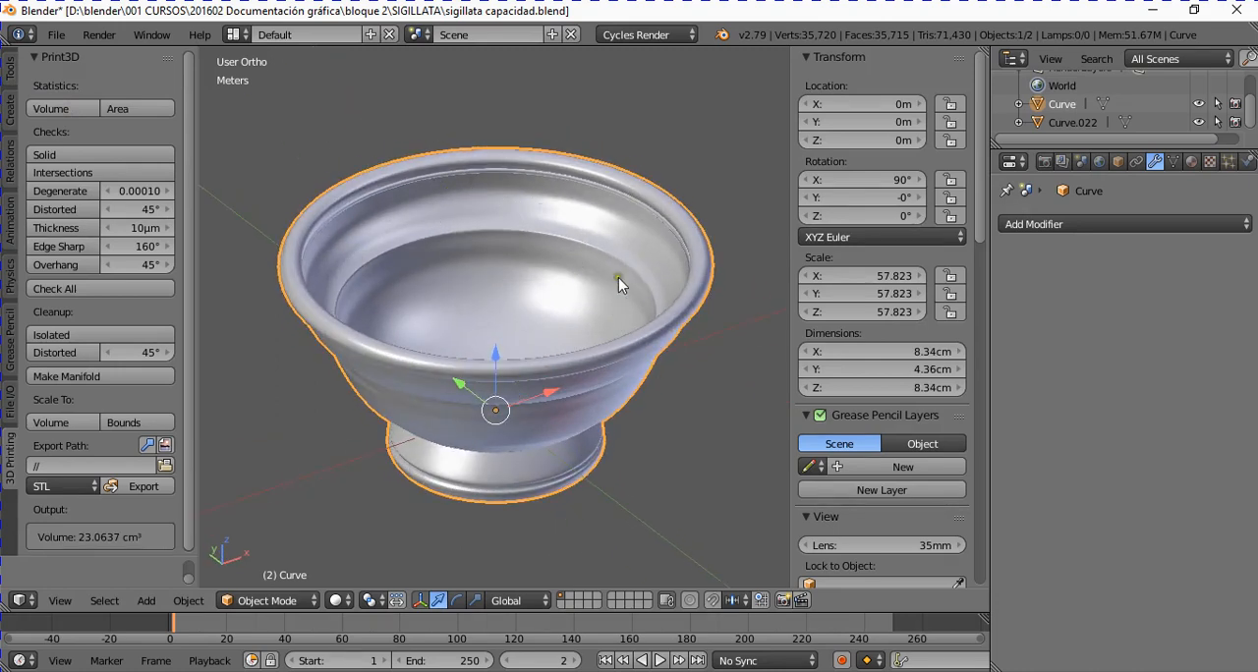
{"action": "middle_click_drag", "start_coordinate": [388, 342], "coordinate": [356, 284]}
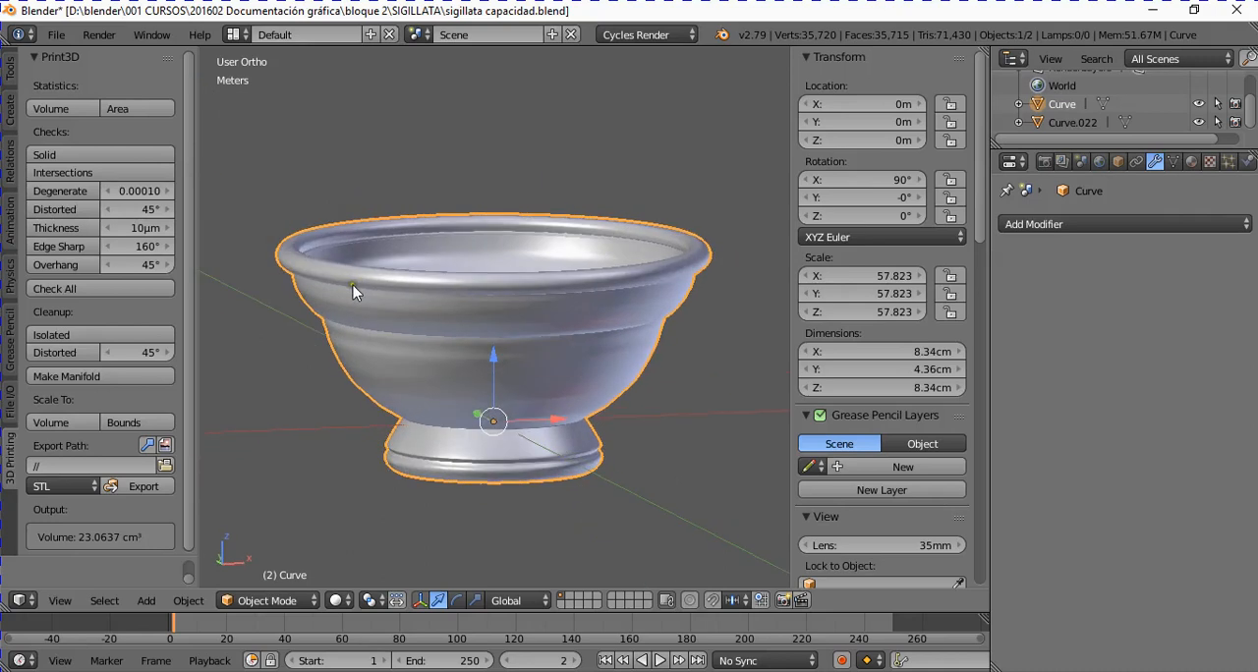
{"action": "scroll", "coordinate": [461, 407], "scroll_direction": "up", "scroll_amount": 1}
{"action": "middle_click_drag", "start_coordinate": [459, 390], "coordinate": [452, 401]}
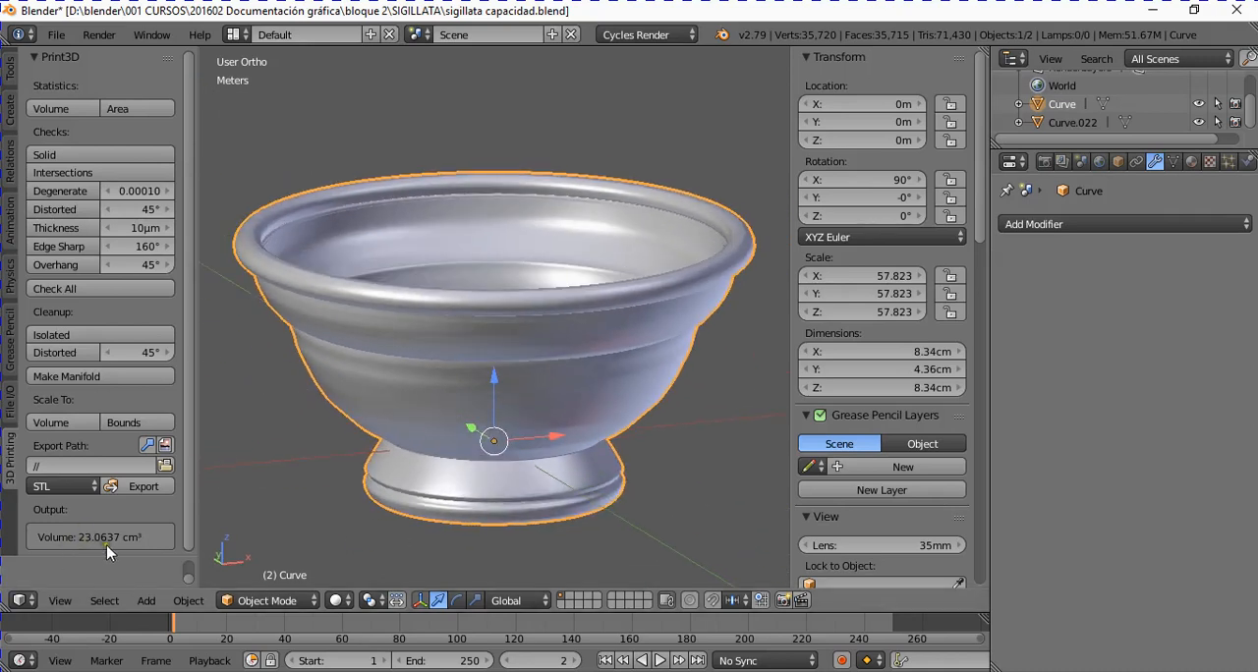
{"action": "scroll", "coordinate": [269, 463], "scroll_direction": "down", "scroll_amount": 2}
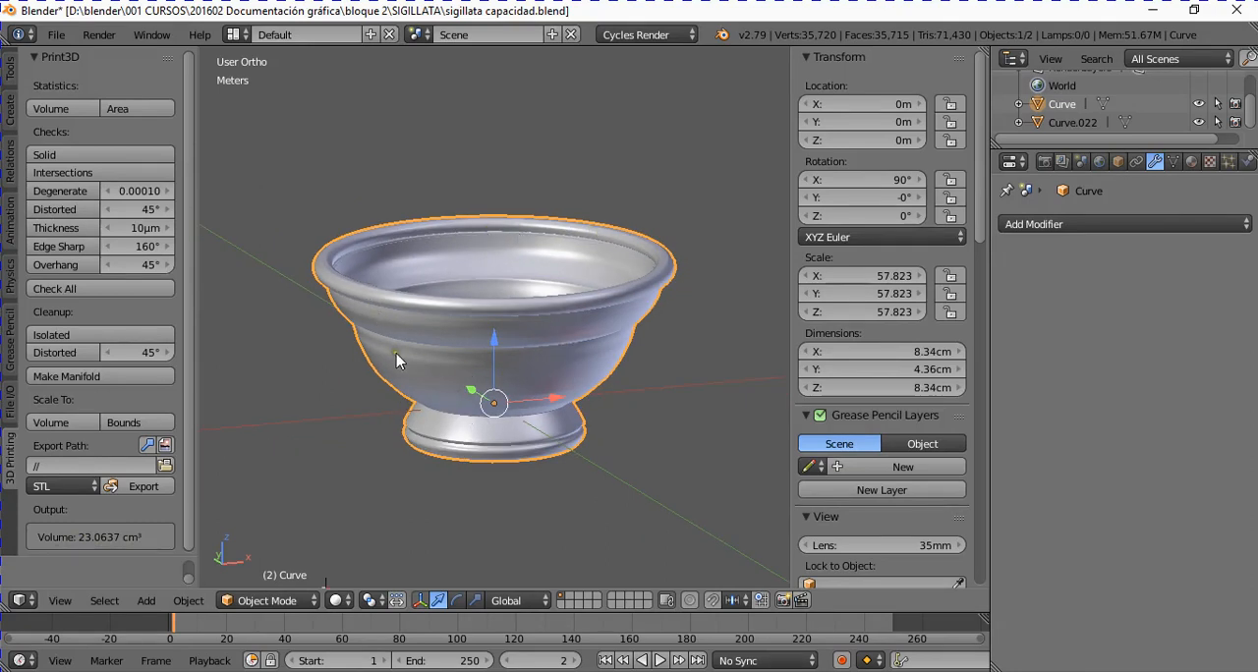
{"action": "scroll", "coordinate": [414, 356], "scroll_direction": "up", "scroll_amount": 1}
{"action": "middle_click_drag", "start_coordinate": [467, 339], "coordinate": [499, 354]}
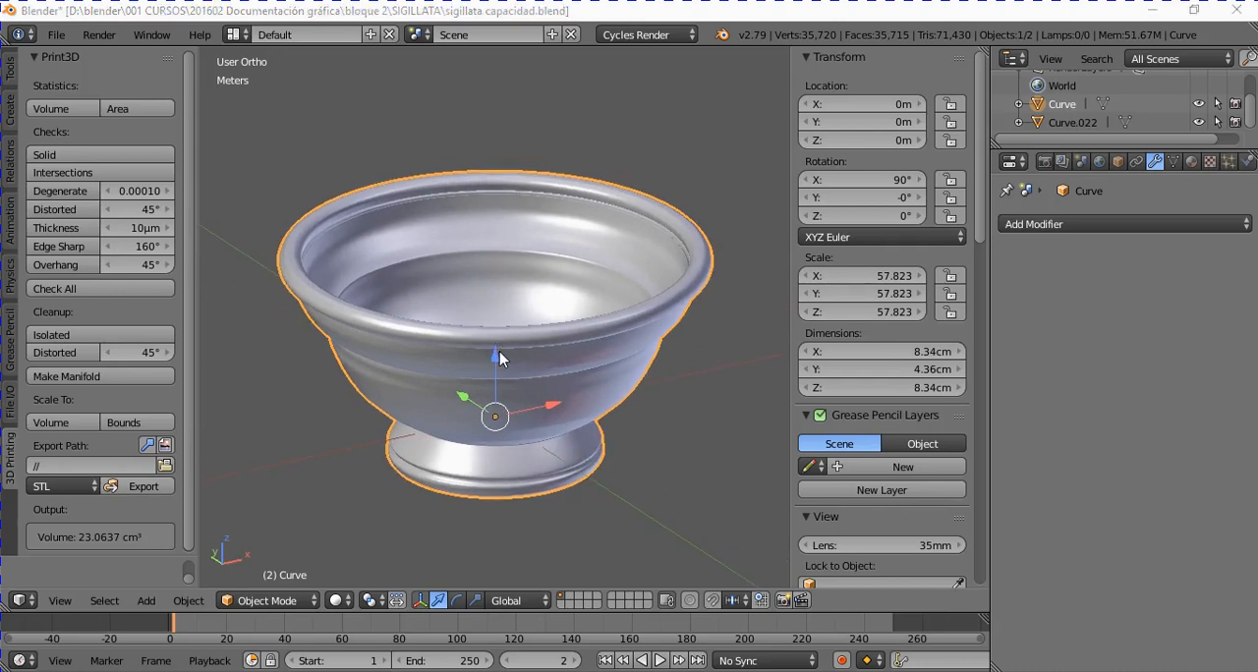
{"action": "scroll", "coordinate": [500, 356], "scroll_direction": "down", "scroll_amount": 2}
{"action": "scroll", "coordinate": [495, 364], "scroll_direction": "up", "scroll_amount": 3}
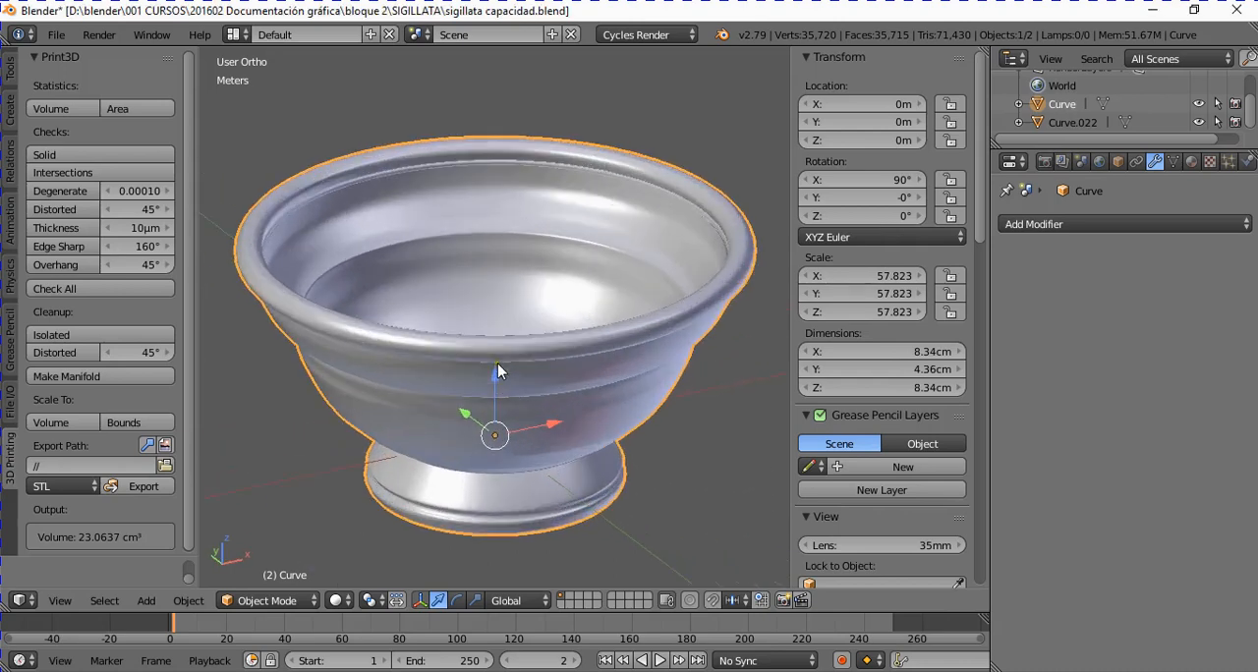
{"action": "middle_click_drag", "start_coordinate": [498, 363], "coordinate": [518, 351]}
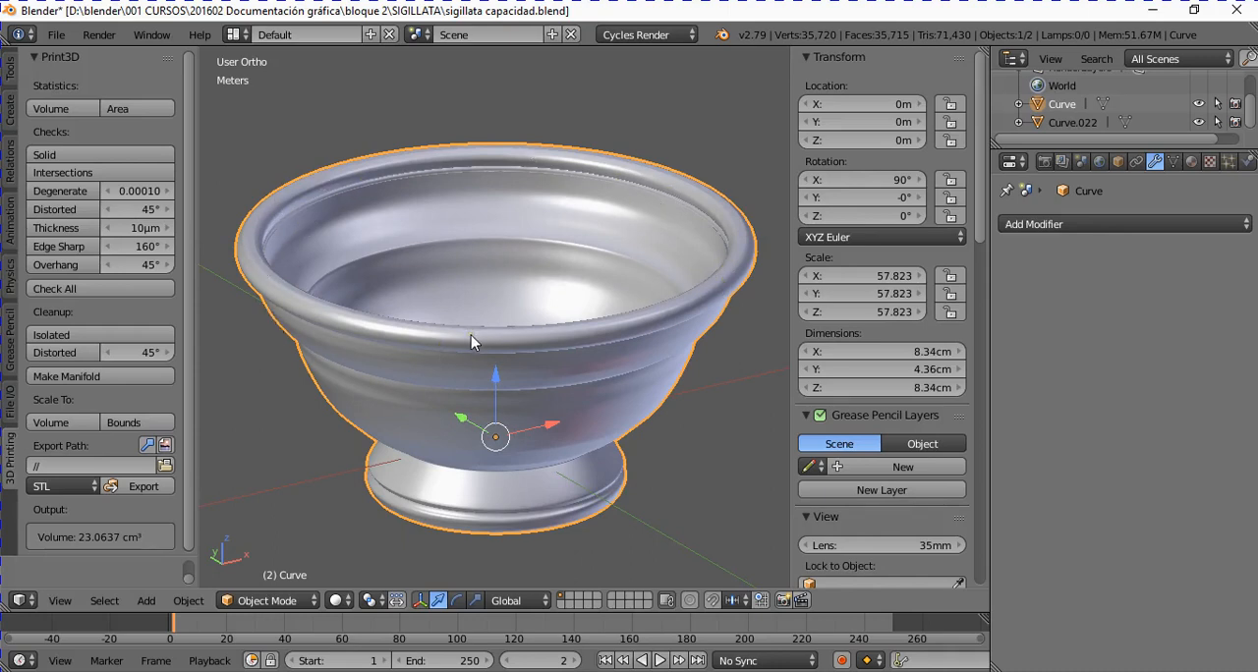
Step: Duplicate the cup in place, move the copy to layer 2 and show that layer
{"action": "key", "text": "shift+d"}
{"action": "key", "text": "Escape"}
{"action": "key", "text": "m"}
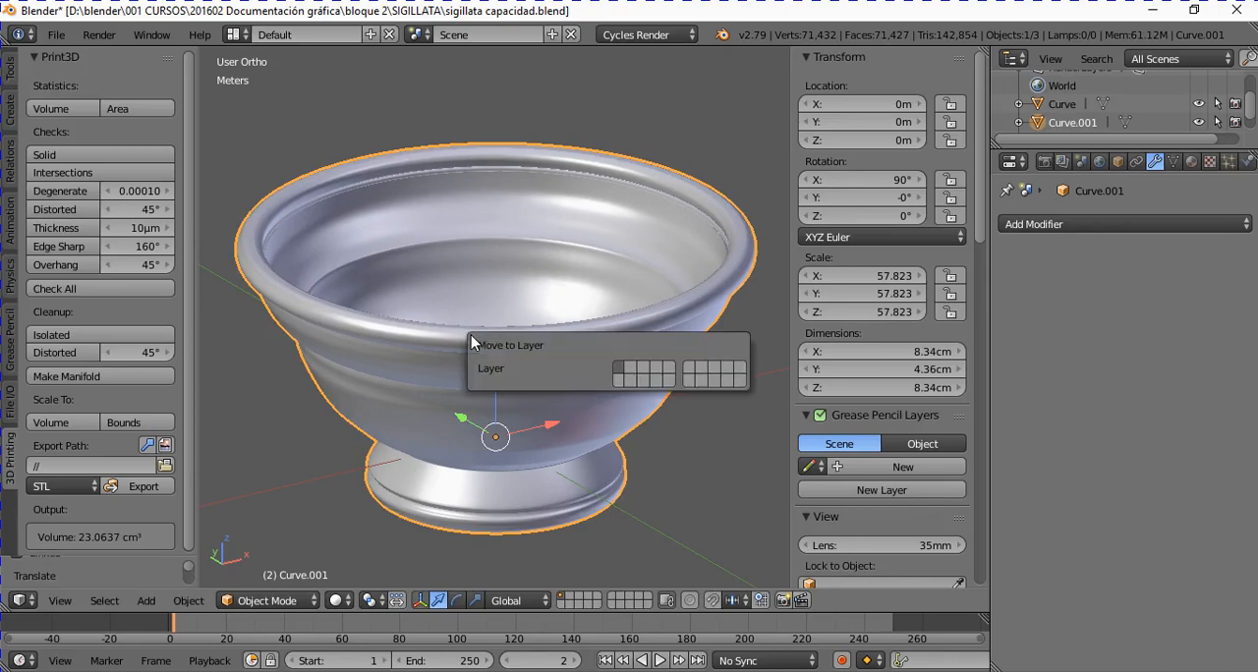
{"action": "key", "text": "2"}
{"action": "key", "text": "Return"}
{"action": "key", "text": "2"}
{"action": "scroll", "coordinate": [471, 335], "scroll_direction": "up", "scroll_amount": 2}
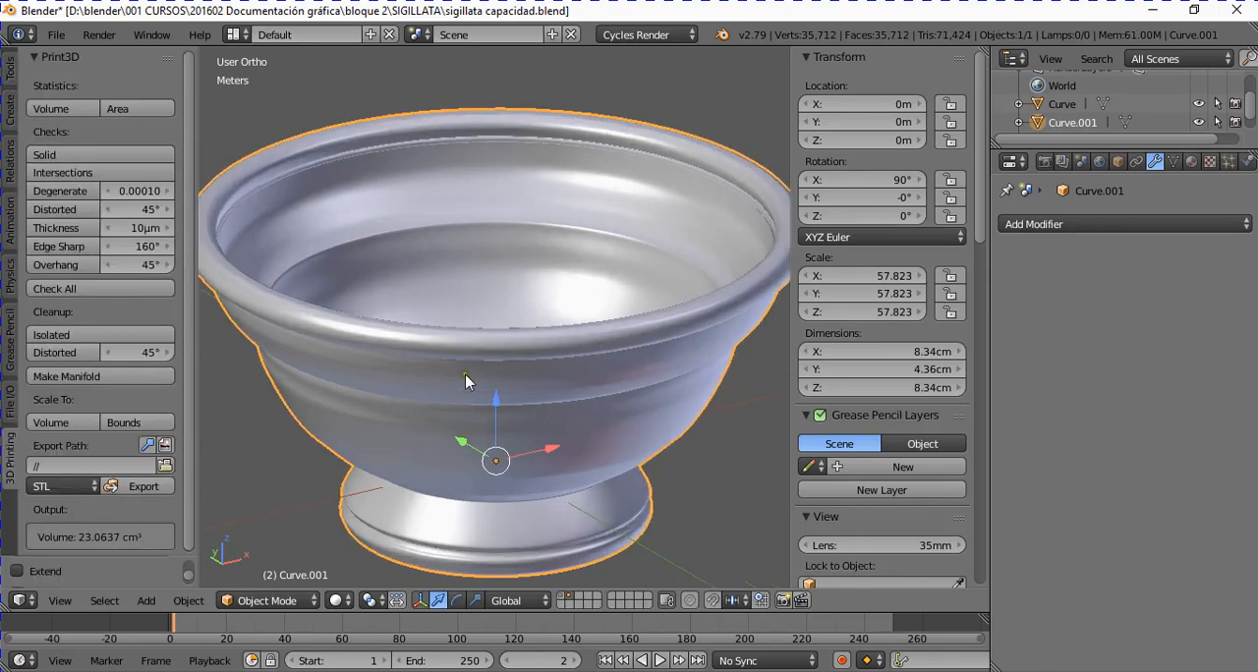
{"action": "scroll", "coordinate": [465, 373], "scroll_direction": "down", "scroll_amount": 3}
{"action": "scroll", "coordinate": [468, 377], "scroll_direction": "up", "scroll_amount": 2}
{"action": "scroll", "coordinate": [469, 356], "scroll_direction": "down", "scroll_amount": 2}
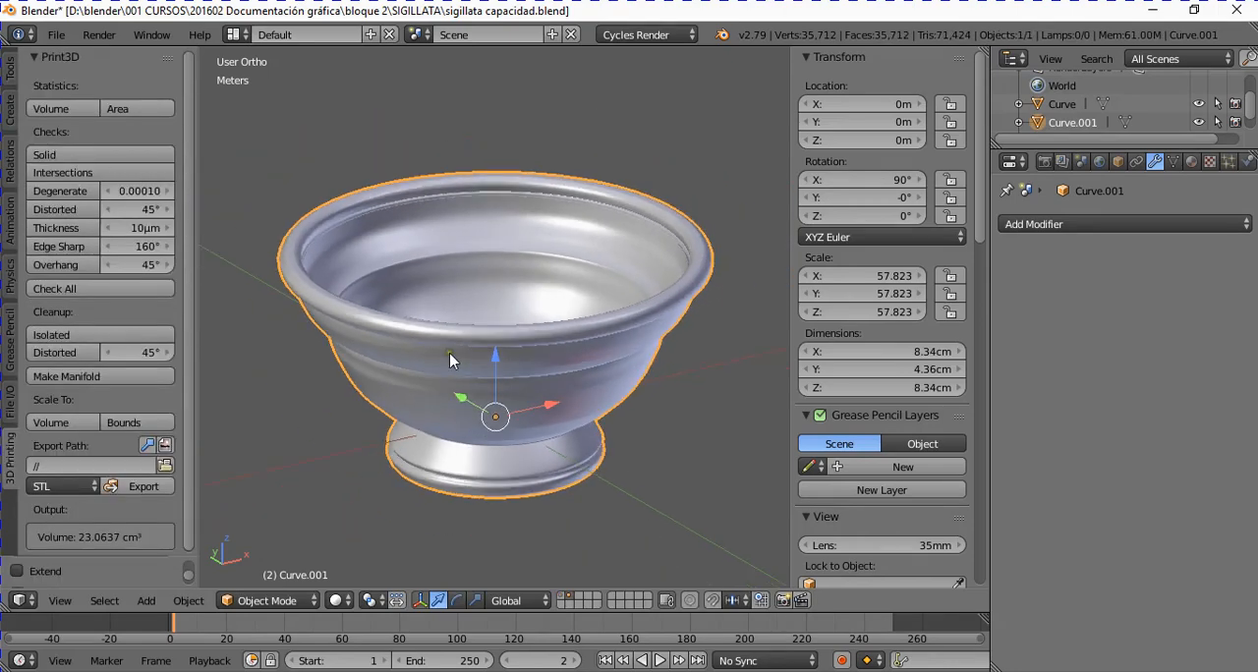
Step: Select an edge loop around the copy's rim in Edit Mode and limit selection to visible geometry
{"action": "key", "text": "Tab"}
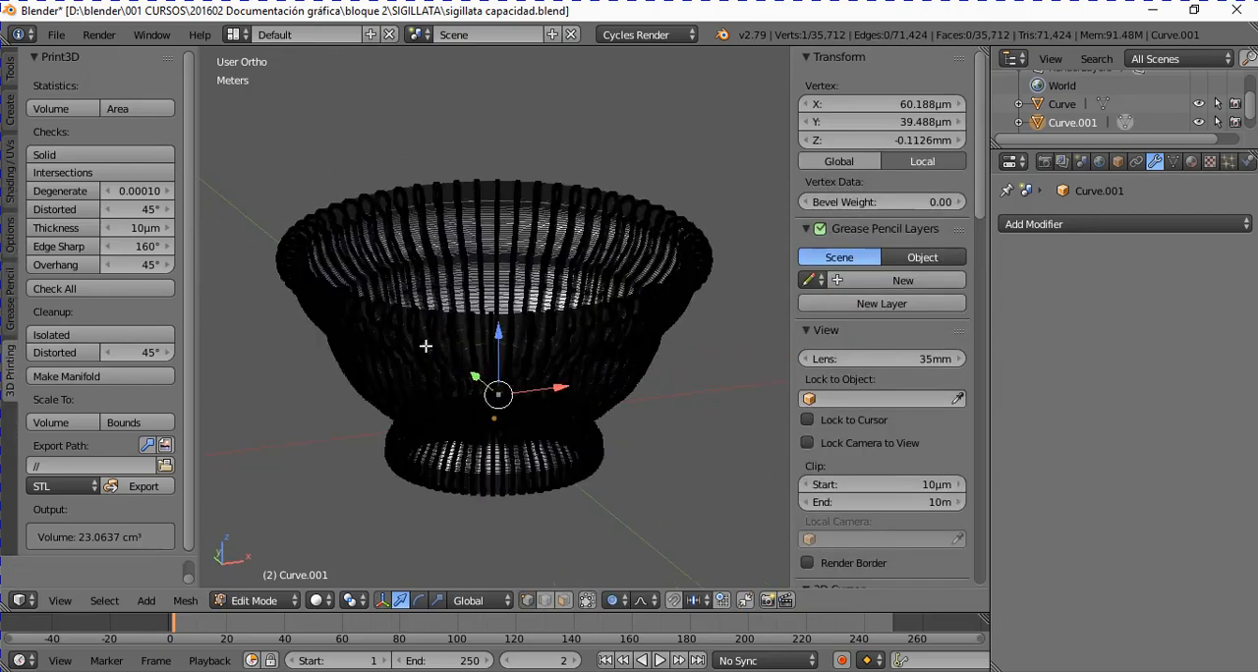
{"action": "scroll", "coordinate": [432, 354], "scroll_direction": "up", "scroll_amount": 5}
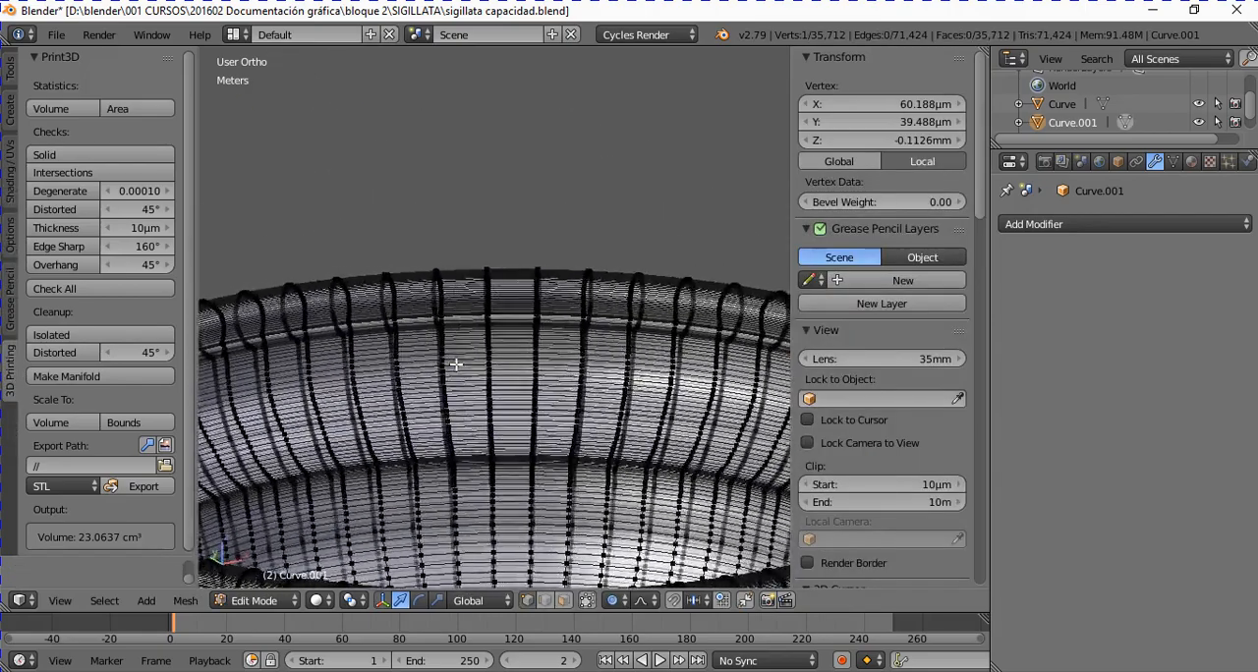
{"action": "middle_click_drag", "start_coordinate": [457, 364], "coordinate": [538, 482]}
{"action": "scroll", "coordinate": [570, 364], "scroll_direction": "down", "scroll_amount": 5}
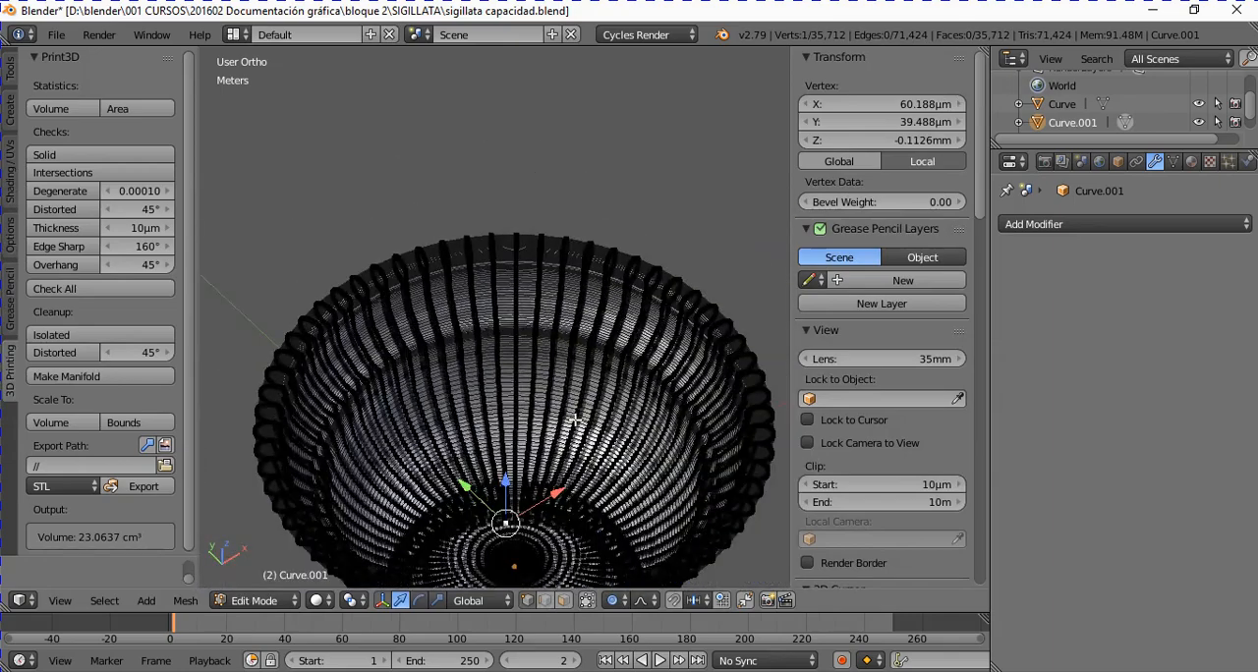
{"action": "scroll", "coordinate": [504, 297], "scroll_direction": "up", "scroll_amount": 8}
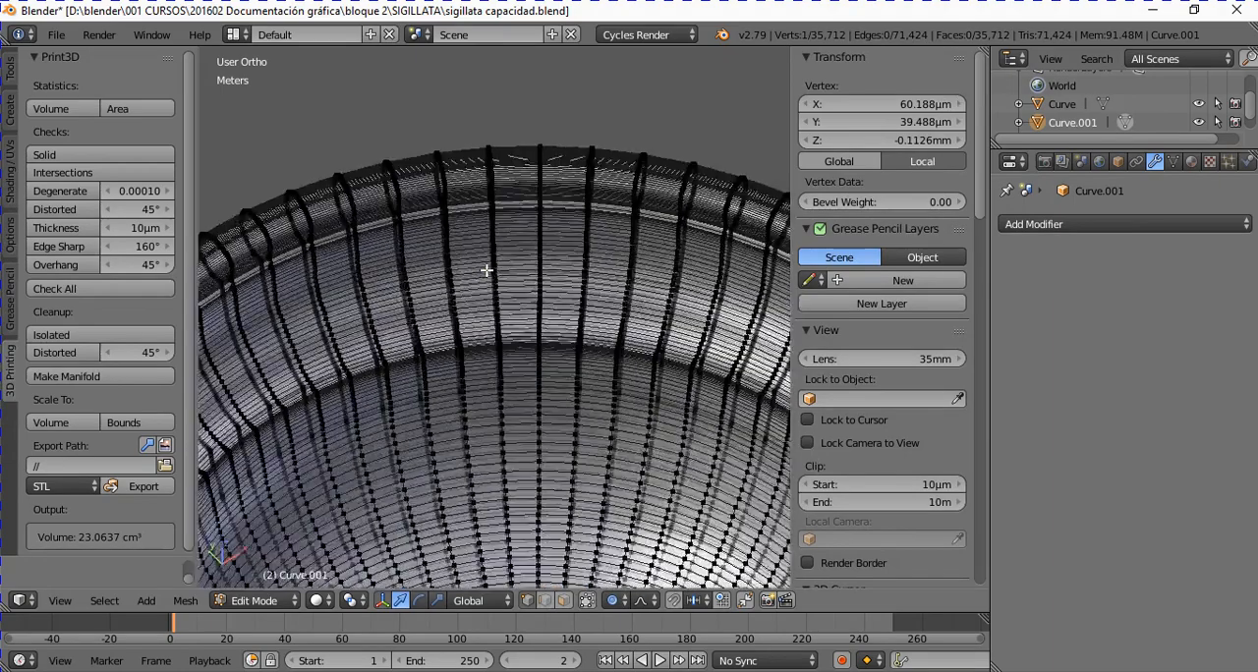
{"action": "scroll", "coordinate": [409, 240], "scroll_direction": "up", "scroll_amount": 4}
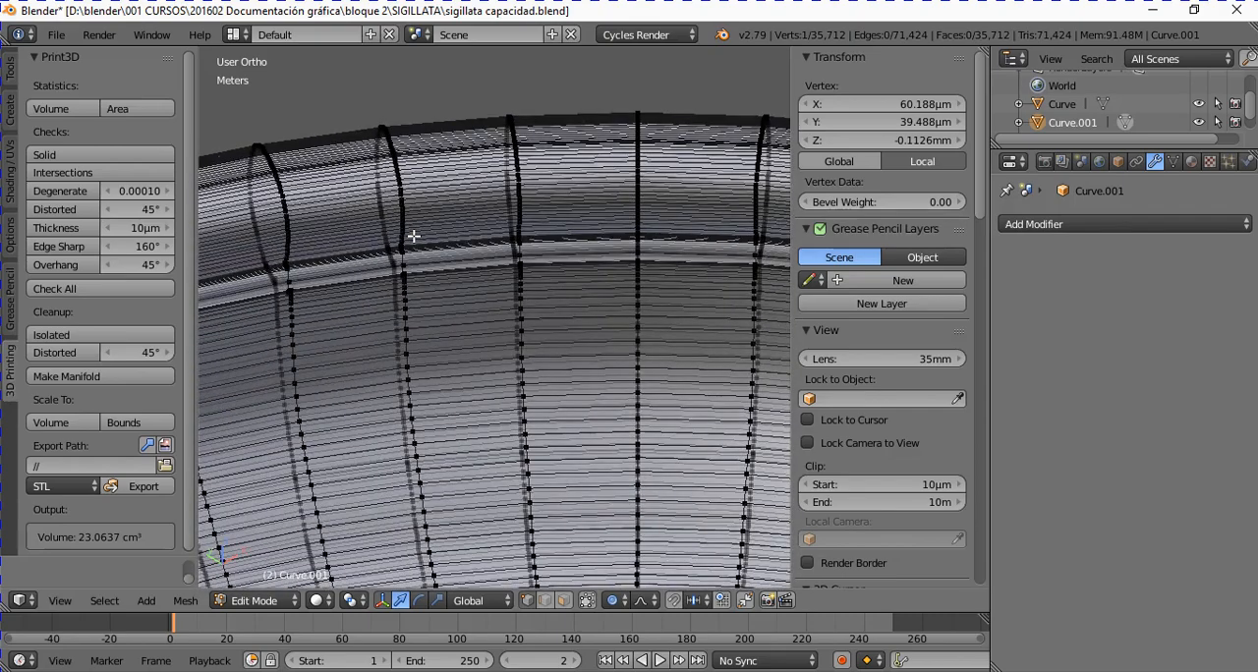
{"action": "scroll", "coordinate": [413, 236], "scroll_direction": "down", "scroll_amount": 1}
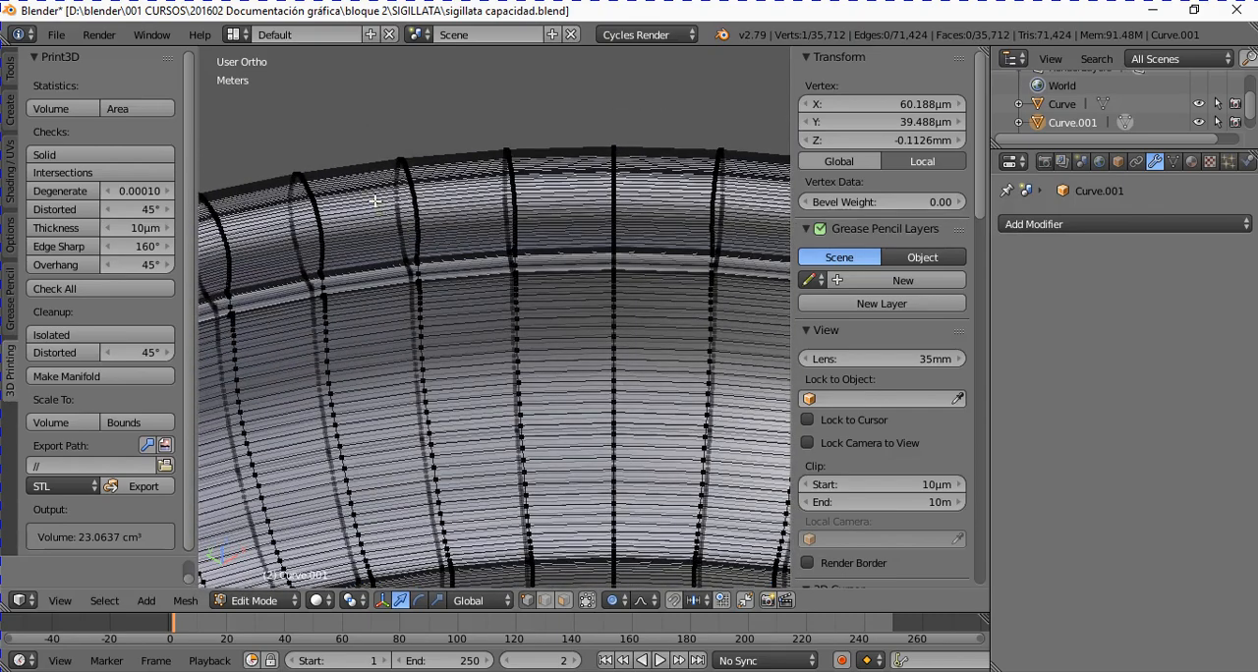
{"action": "right_click", "coordinate": [374, 199], "text": "alt"}
{"action": "middle_click_drag", "start_coordinate": [405, 221], "coordinate": [473, 213]}
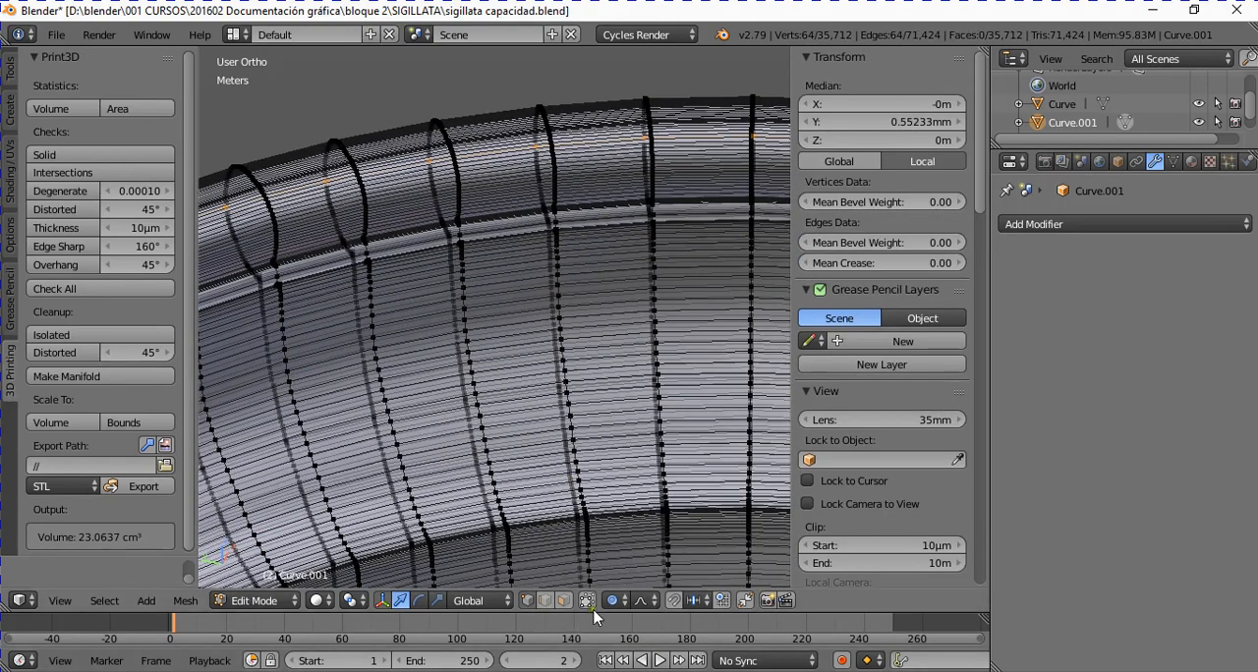
{"action": "middle_click_drag", "start_coordinate": [588, 588], "coordinate": [406, 197]}
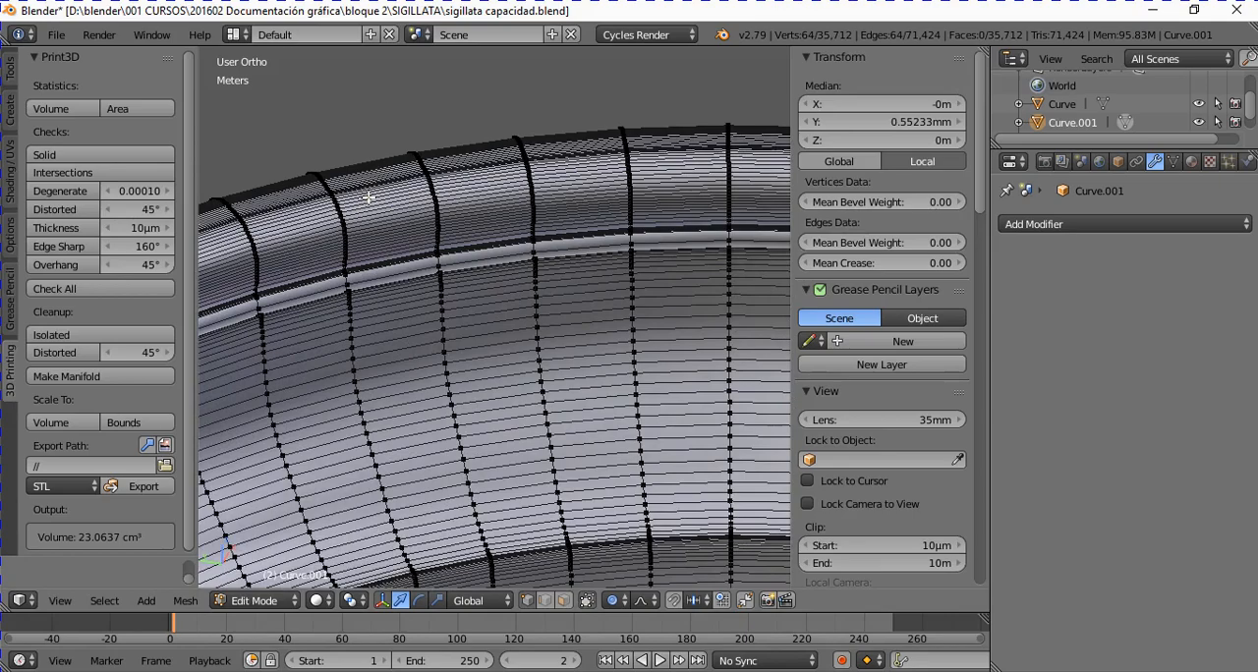
Step: Select the edge loop running around the inner side of the copy's rim and delete its vertices
{"action": "scroll", "coordinate": [369, 198], "scroll_direction": "up", "scroll_amount": 2}
{"action": "right_click", "coordinate": [319, 141], "text": "alt"}
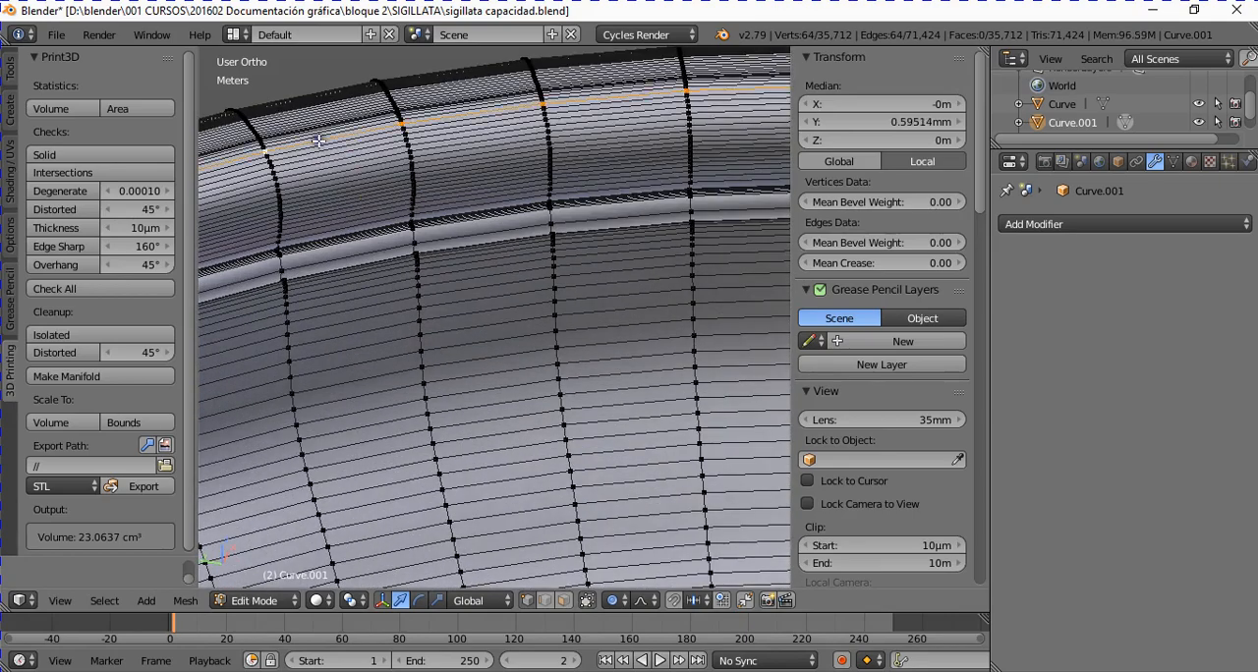
{"action": "scroll", "coordinate": [491, 246], "scroll_direction": "down", "scroll_amount": 4}
{"action": "scroll", "coordinate": [582, 286], "scroll_direction": "down", "scroll_amount": 4}
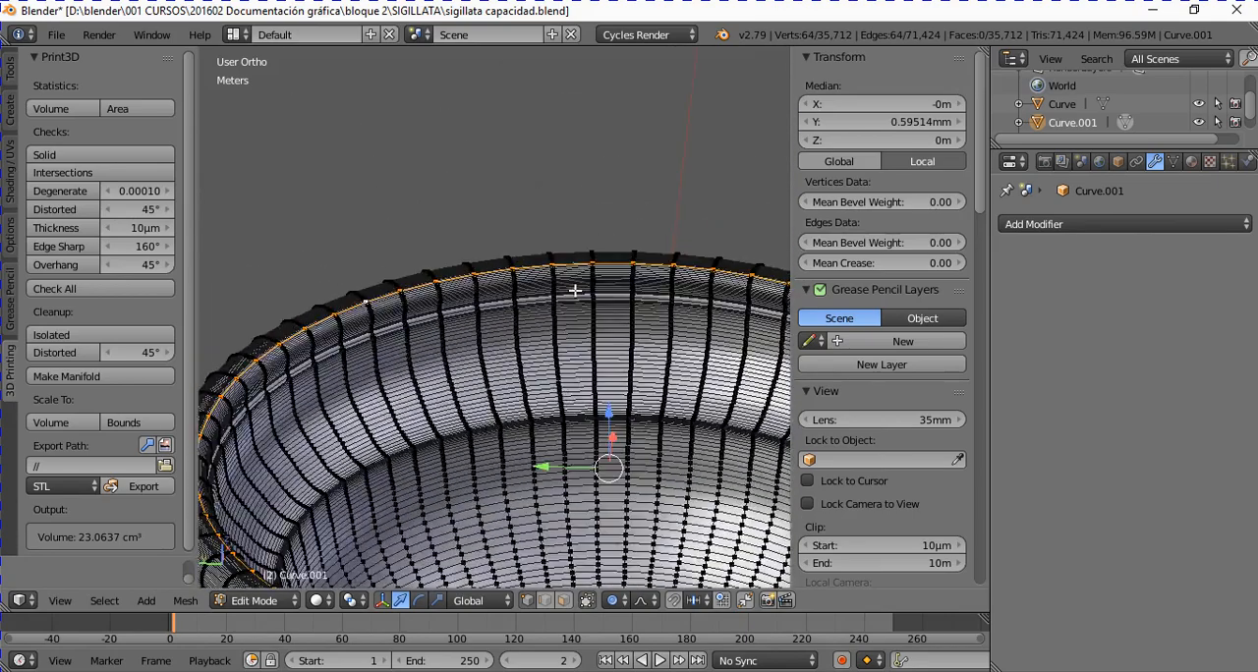
{"action": "middle_click_drag", "start_coordinate": [567, 292], "coordinate": [519, 309]}
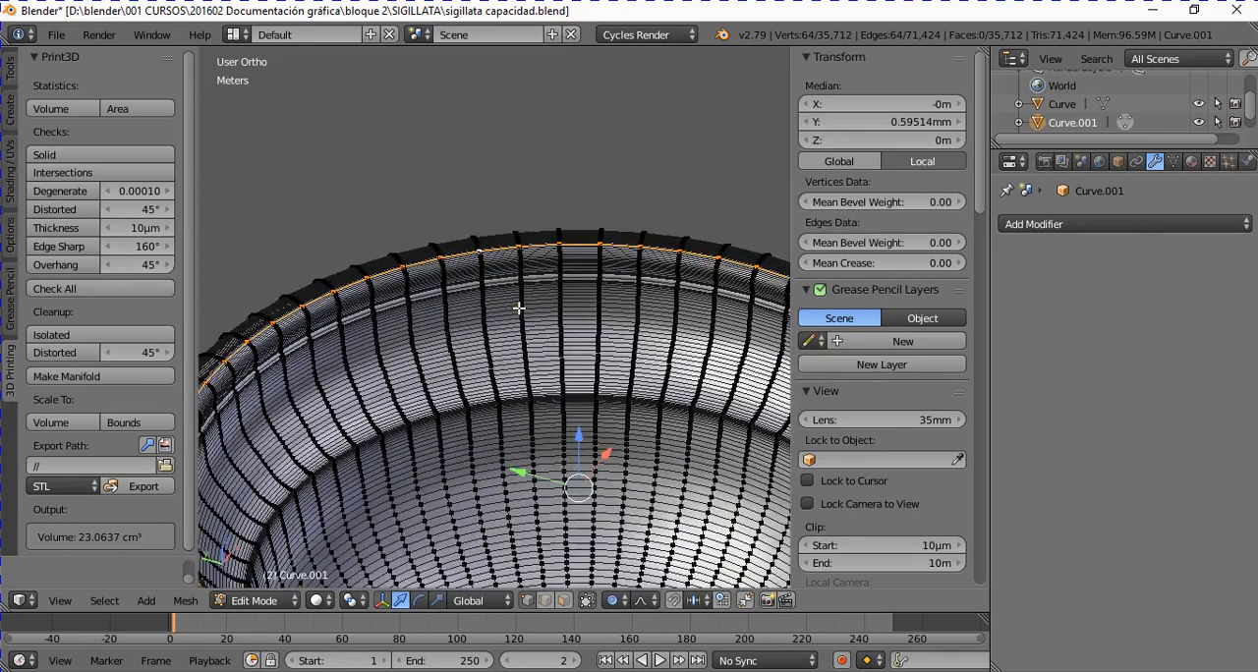
{"action": "key", "text": "x"}
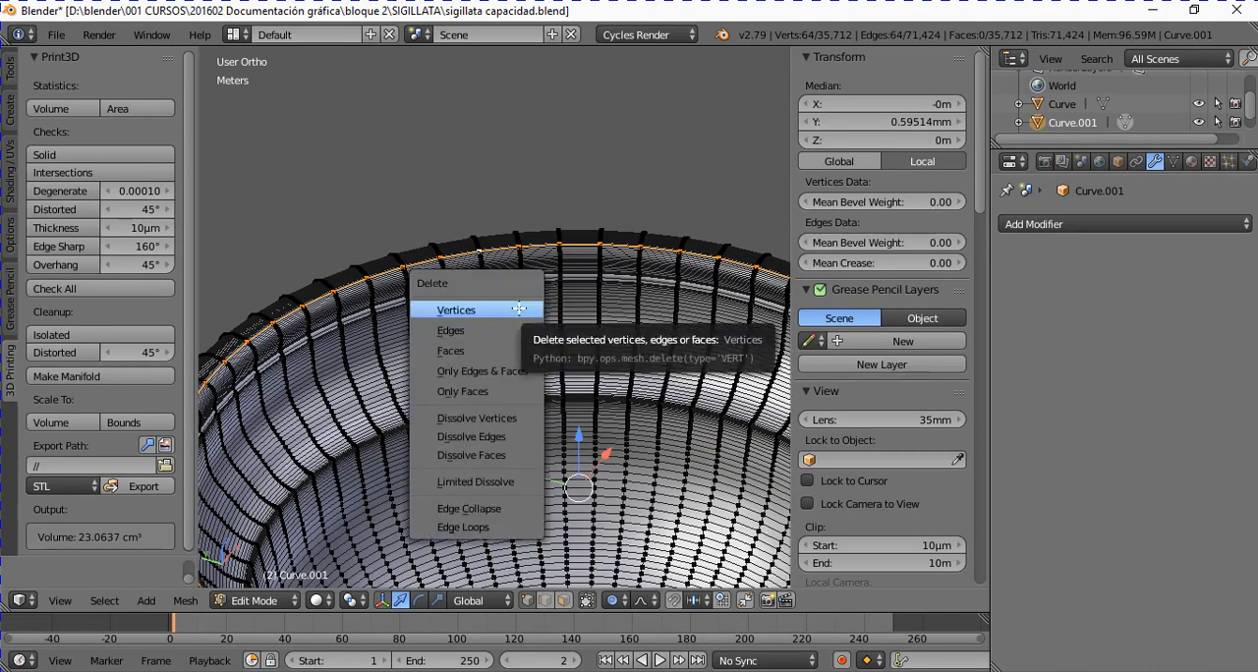
{"action": "left_click", "coordinate": [519, 309]}
Step: Return to Object Mode and examine the cut around the rim of the copied cup
{"action": "key", "text": "Tab"}
{"action": "middle_click_drag", "start_coordinate": [515, 313], "coordinate": [309, 283]}
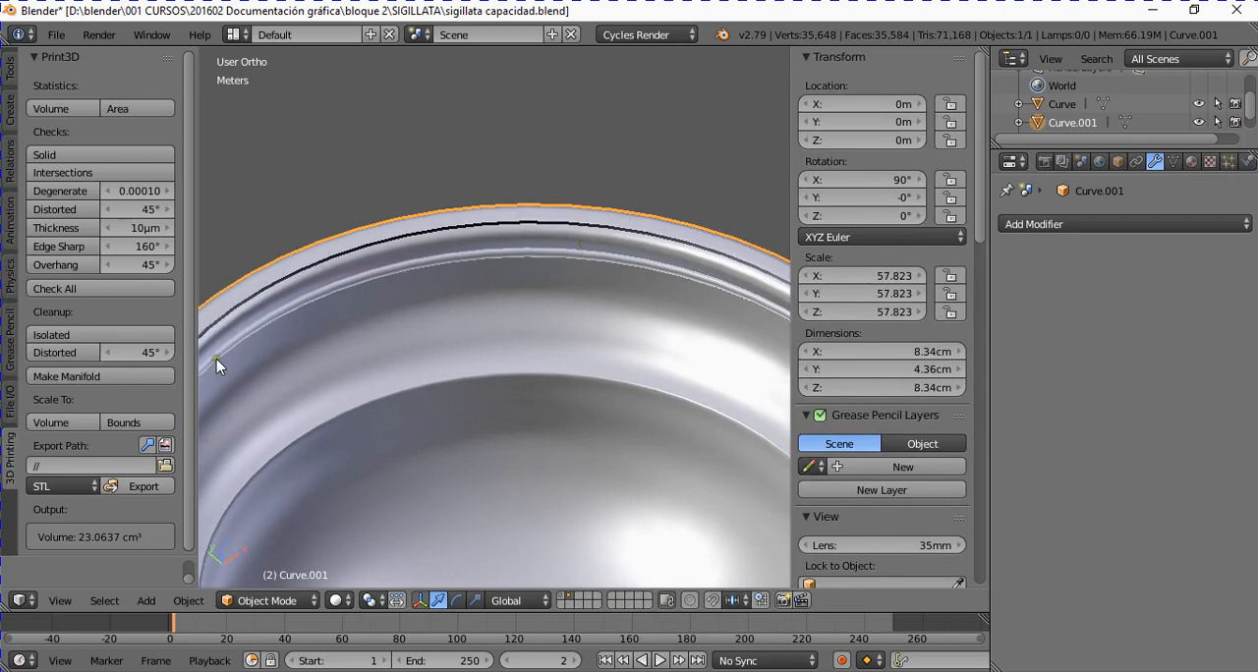
{"action": "scroll", "coordinate": [570, 503], "scroll_direction": "down", "scroll_amount": 2}
{"action": "mouse_move", "coordinate": [610, 481]}
{"action": "middle_mouse_down"}
{"action": "mouse_move", "coordinate": [207, 504]}
{"action": "mouse_move", "coordinate": [203, 481]}
{"action": "mouse_move", "coordinate": [620, 485]}
{"action": "middle_mouse_up"}
{"action": "scroll", "coordinate": [691, 435], "scroll_direction": "up", "scroll_amount": 1}
{"action": "scroll", "coordinate": [654, 453], "scroll_direction": "down", "scroll_amount": 4, "text": "shift"}
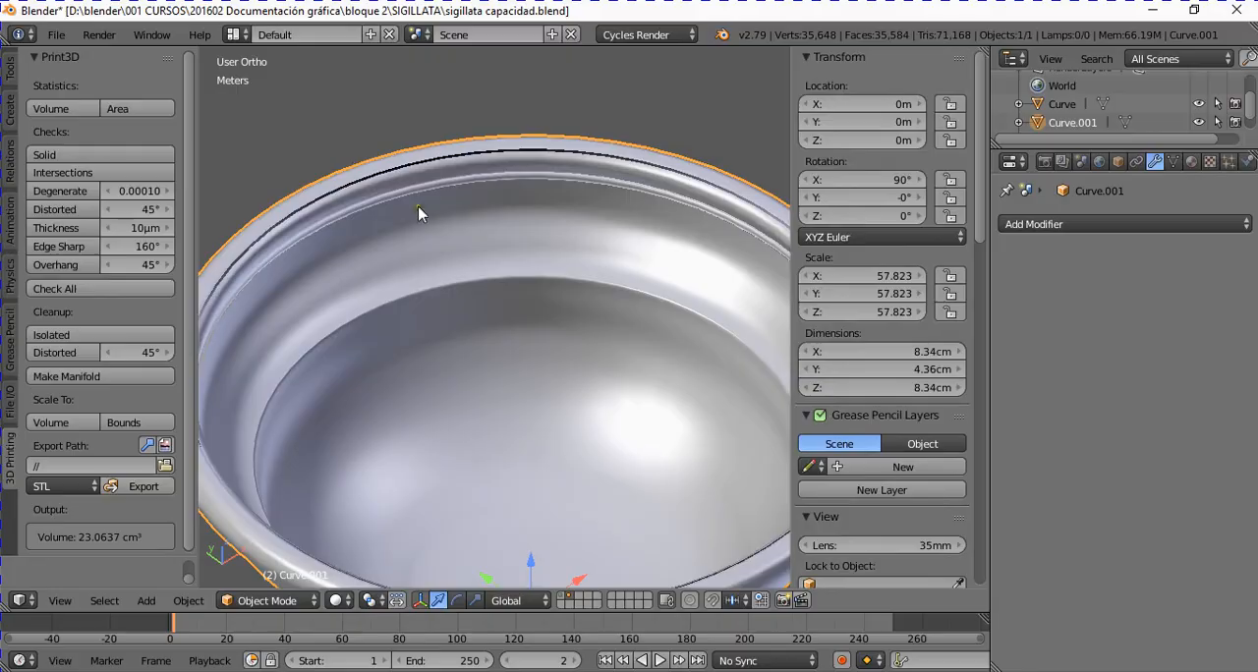
{"action": "scroll", "coordinate": [417, 205], "scroll_direction": "down", "scroll_amount": 4}
{"action": "scroll", "coordinate": [413, 257], "scroll_direction": "up", "scroll_amount": 4}
{"action": "scroll", "coordinate": [374, 183], "scroll_direction": "up", "scroll_amount": 1}
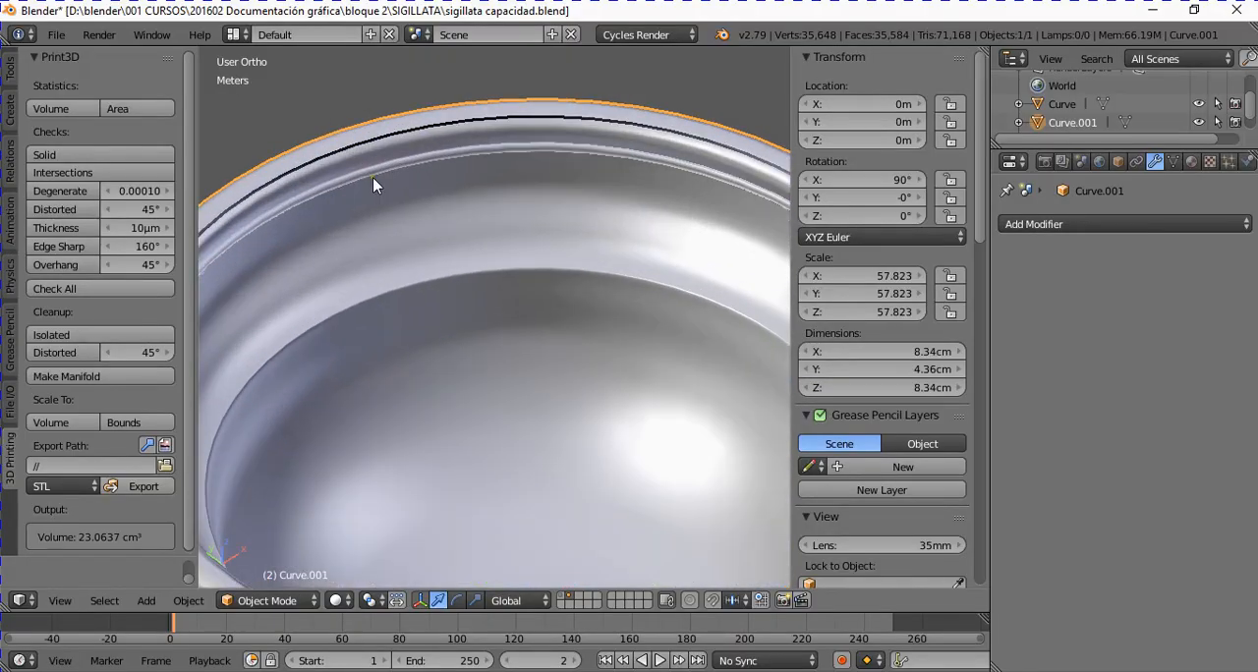
Step: Select the edge loop on the outer side of the cut around the copied cup's rim in Edit Mode
{"action": "key", "text": "Tab"}
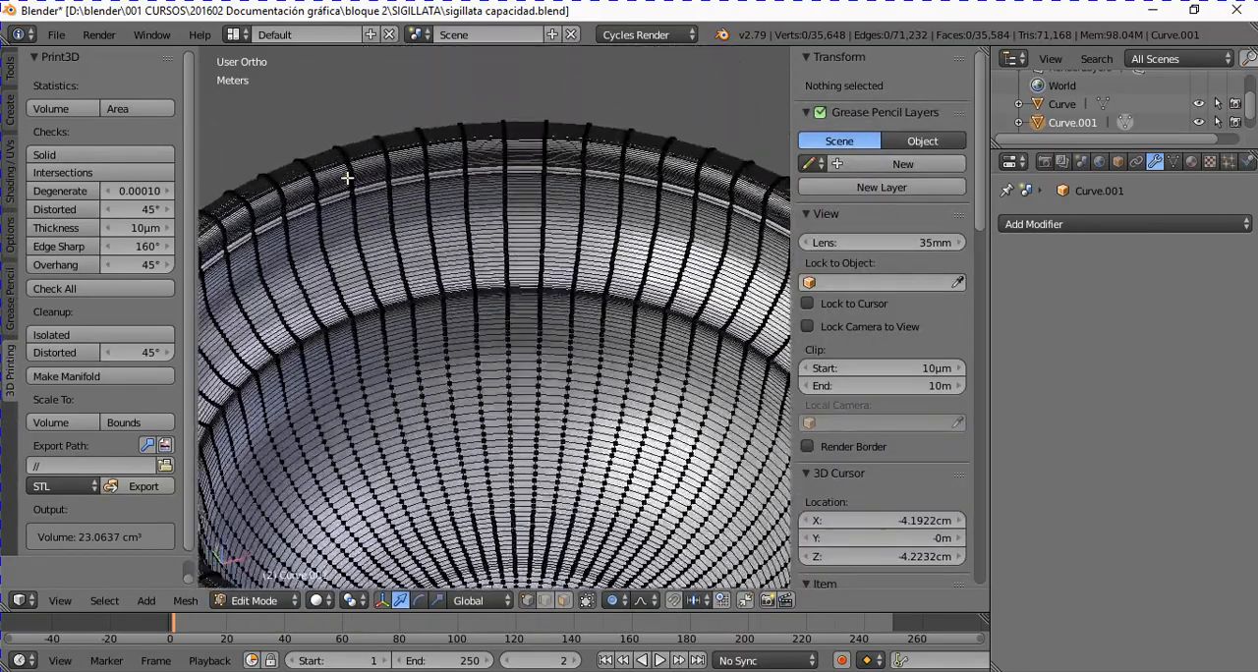
{"action": "scroll", "coordinate": [348, 201], "scroll_direction": "up", "scroll_amount": 2}
{"action": "scroll", "coordinate": [350, 212], "scroll_direction": "up", "scroll_amount": 3, "text": "shift"}
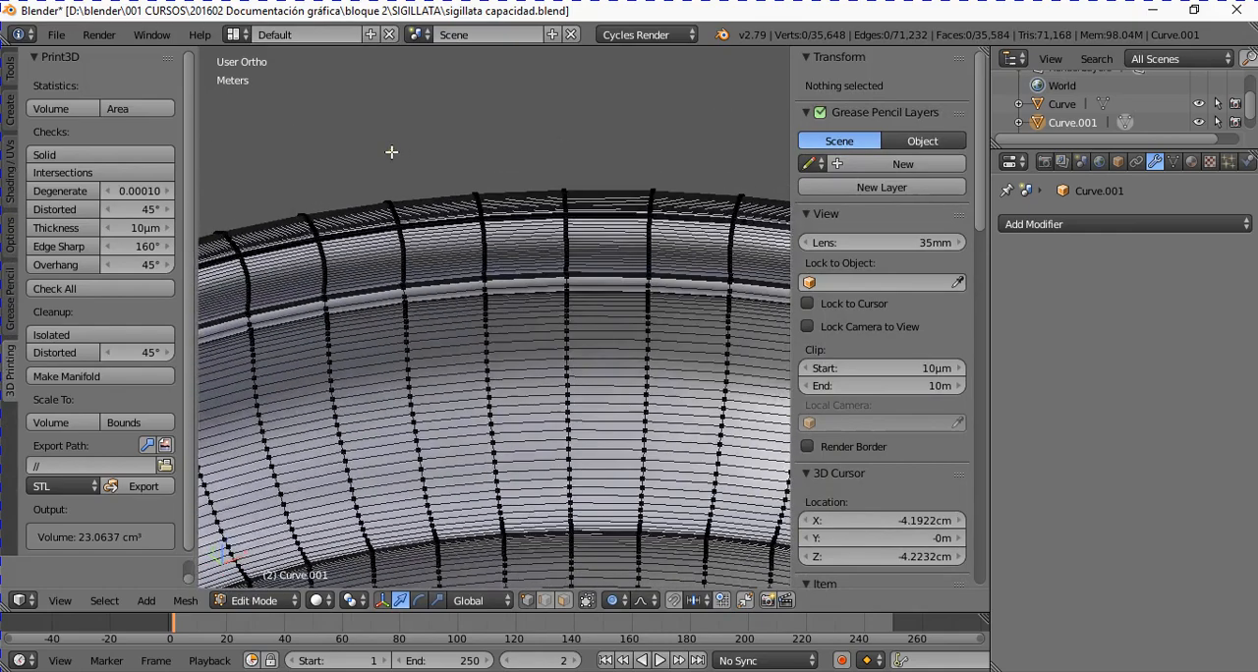
{"action": "scroll", "coordinate": [347, 253], "scroll_direction": "up", "scroll_amount": 2}
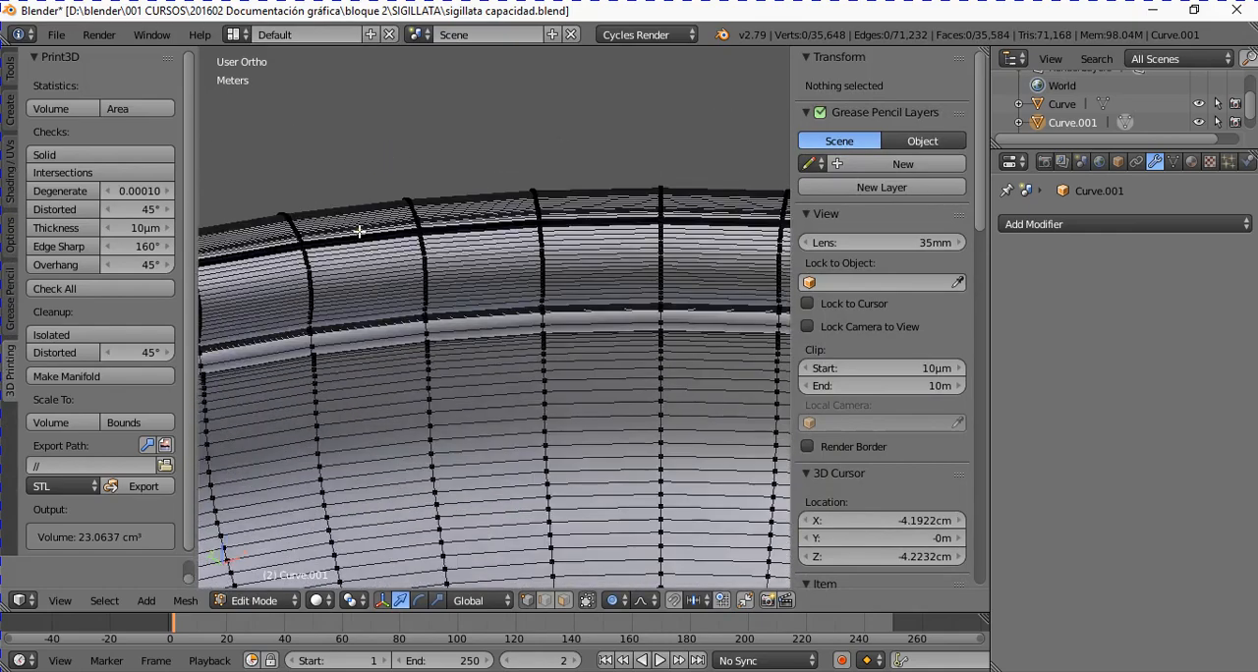
{"action": "left_click", "coordinate": [361, 234], "text": "alt"}
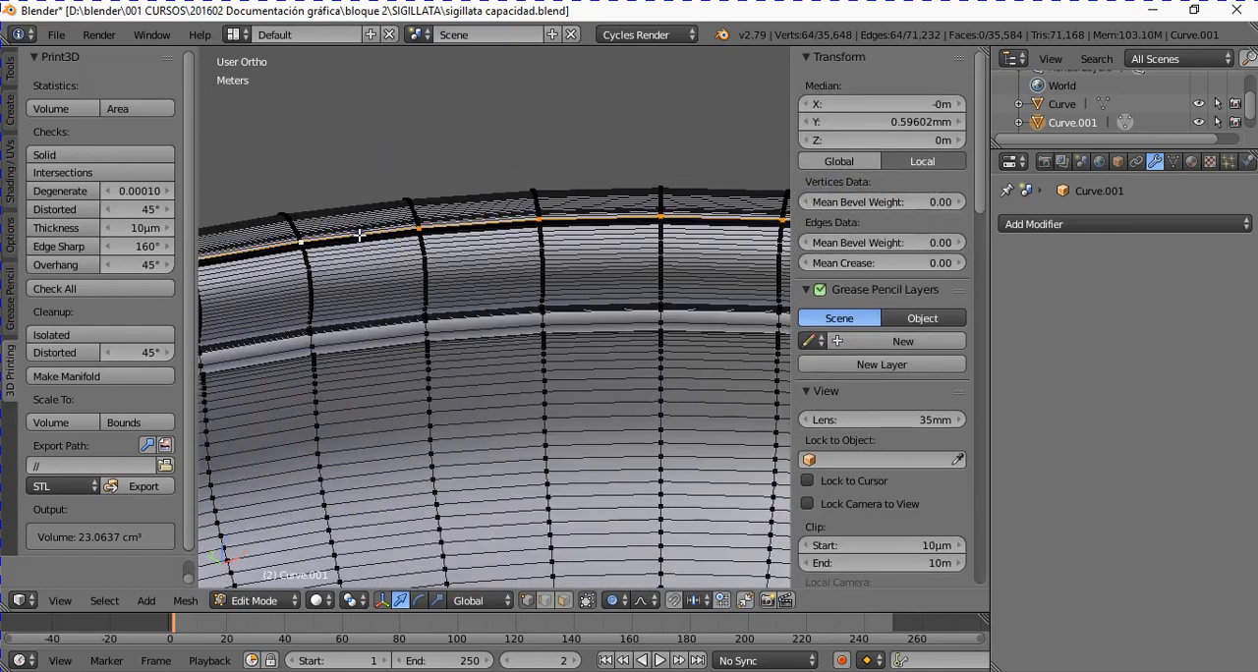
{"action": "middle_click_drag", "start_coordinate": [384, 233], "coordinate": [468, 375]}
{"action": "scroll", "coordinate": [365, 281], "scroll_direction": "down", "scroll_amount": 1}
{"action": "scroll", "coordinate": [324, 247], "scroll_direction": "up", "scroll_amount": 4}
{"action": "scroll", "coordinate": [315, 232], "scroll_direction": "up", "scroll_amount": 12, "text": "shift"}
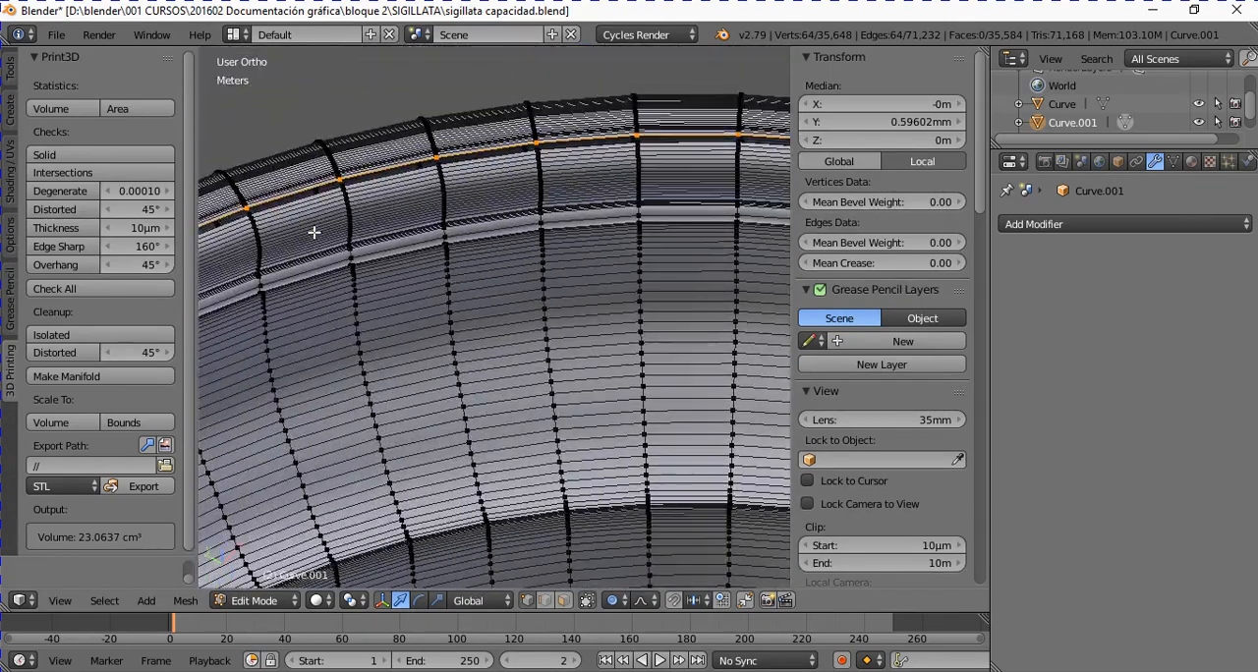
{"action": "scroll", "coordinate": [327, 249], "scroll_direction": "up", "scroll_amount": 2}
{"action": "scroll", "coordinate": [345, 269], "scroll_direction": "down", "scroll_amount": 3}
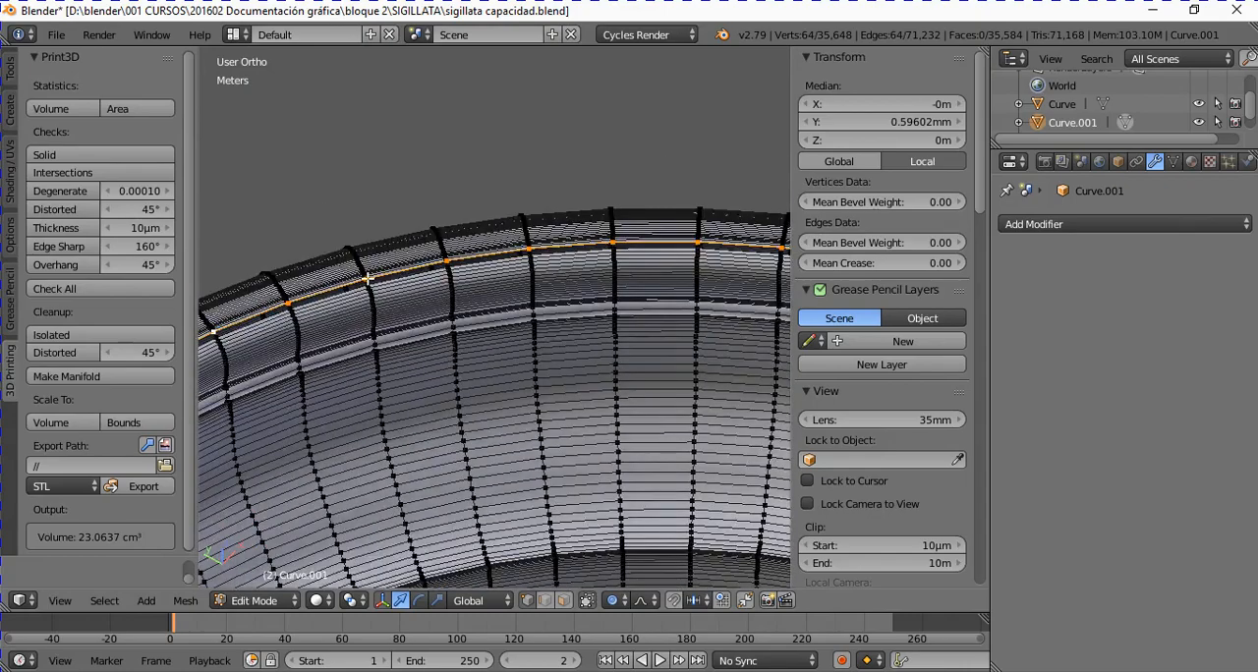
{"action": "middle_click_drag", "start_coordinate": [368, 279], "coordinate": [396, 278]}
{"action": "scroll", "coordinate": [396, 279], "scroll_direction": "down", "scroll_amount": 5}
{"action": "scroll", "coordinate": [392, 275], "scroll_direction": "up", "scroll_amount": 2}
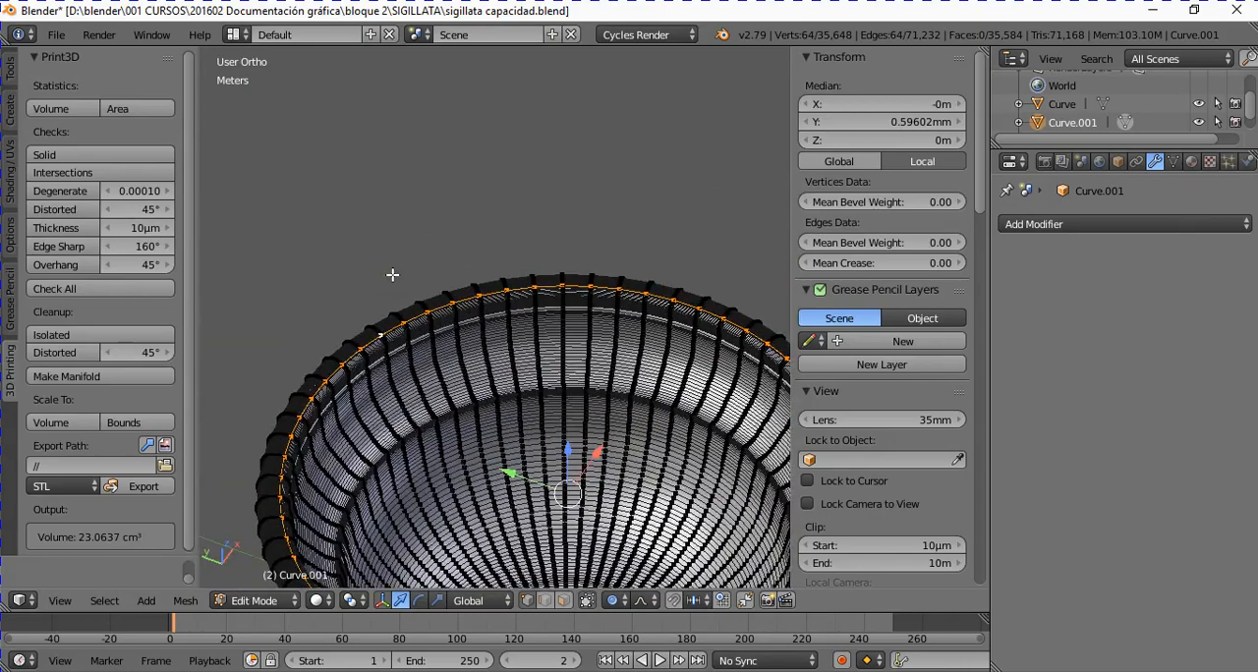
Step: Grow the rim loop selection over the cup's outer wall and foot, and delete the selected vertices
{"action": "key", "text": "ctrl+KP_Add"}
{"action": "key", "text": "ctrl+KP_Add"}
{"action": "key", "text": "ctrl+KP_Add"}
{"action": "key", "text": "ctrl+KP_Add"}
{"action": "key", "text": "ctrl+KP_Add"}
{"action": "key", "text": "ctrl+KP_Add"}
{"action": "key", "text": "ctrl+KP_Add"}
{"action": "key", "text": "ctrl+KP_Add"}
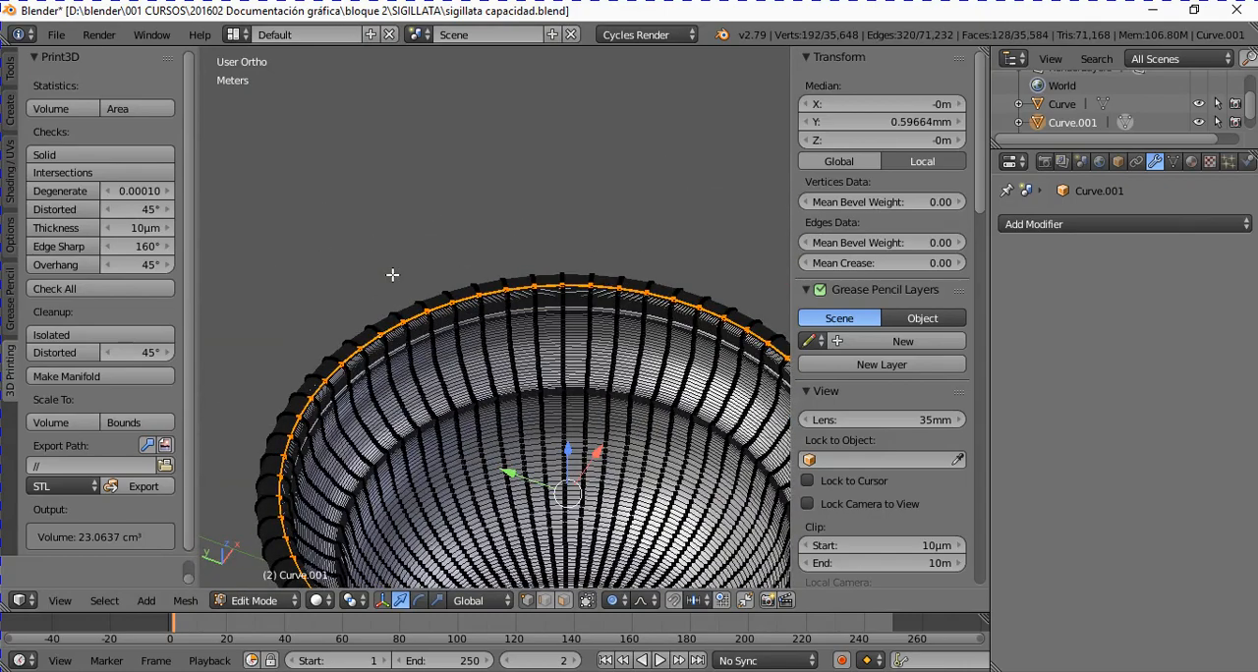
{"action": "key", "text": "ctrl+KP_Add"}
{"action": "key", "text": "ctrl+KP_Add"}
{"action": "key", "text": "ctrl+KP_Add"}
{"action": "key", "text": "ctrl+KP_Add"}
{"action": "key", "text": "ctrl+KP_Add"}
{"action": "key", "text": "ctrl+KP_Add"}
{"action": "key", "text": "ctrl+KP_Add"}
{"action": "key", "text": "ctrl+KP_Add"}
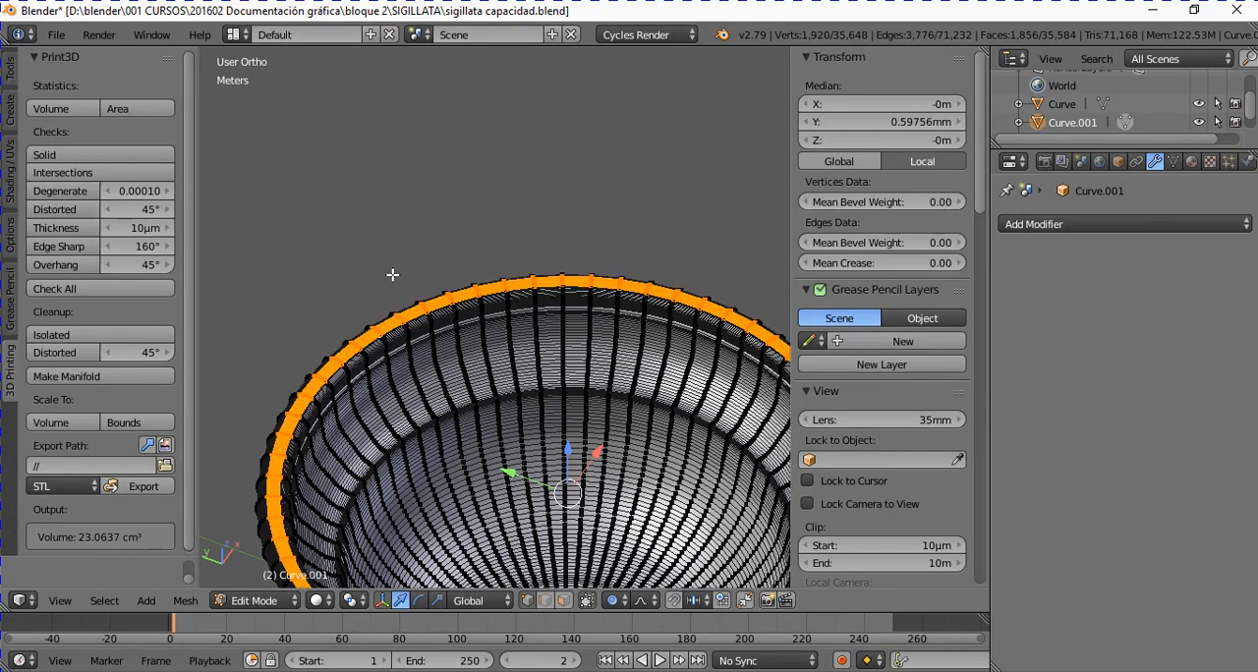
{"action": "key", "text": "ctrl+KP_Add"}
{"action": "key", "text": "ctrl+KP_Add"}
{"action": "key", "text": "ctrl+KP_Add"}
{"action": "key", "text": "ctrl+KP_Add"}
{"action": "key", "text": "ctrl+KP_Add"}
{"action": "key", "text": "ctrl+KP_Add"}
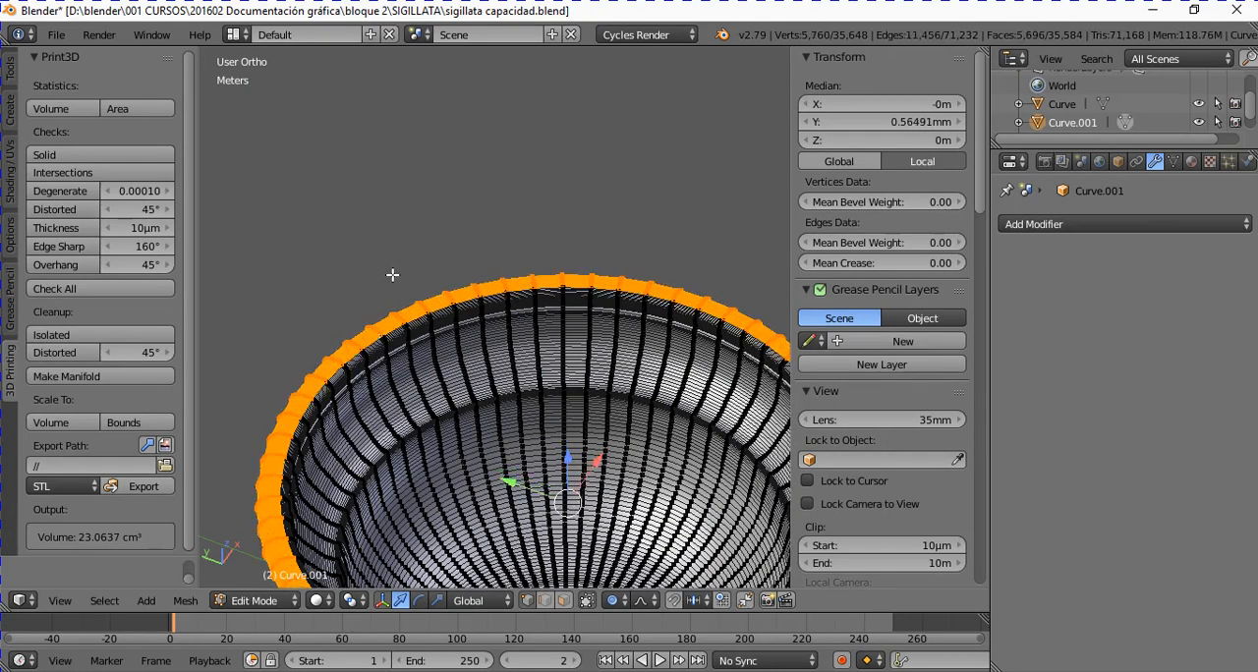
{"action": "scroll", "coordinate": [440, 429], "scroll_direction": "down", "scroll_amount": 4}
{"action": "scroll", "coordinate": [440, 430], "scroll_direction": "down", "scroll_amount": 1}
{"action": "middle_click_drag", "start_coordinate": [497, 425], "coordinate": [506, 251]}
{"action": "scroll", "coordinate": [634, 416], "scroll_direction": "up", "scroll_amount": 2}
{"action": "key", "text": "ctrl+KP_Add"}
{"action": "key", "text": "ctrl+KP_Add"}
{"action": "key", "text": "ctrl+KP_Add"}
{"action": "key", "text": "ctrl+KP_Add"}
{"action": "key", "text": "ctrl+KP_Add"}
{"action": "key", "text": "ctrl+KP_Add"}
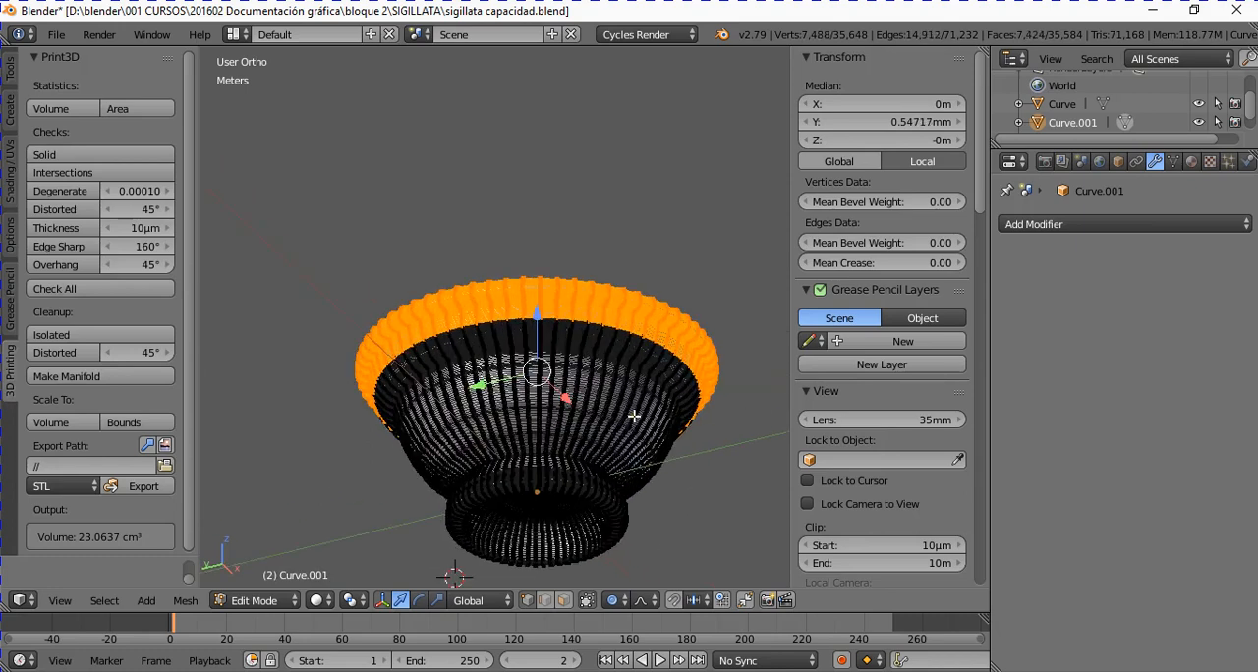
{"action": "key", "text": "ctrl+KP_Add"}
{"action": "key", "text": "ctrl+KP_Add"}
{"action": "key", "text": "ctrl+KP_Add"}
{"action": "key", "text": "ctrl+KP_Add"}
{"action": "key", "text": "ctrl+KP_Add"}
{"action": "key", "text": "ctrl+KP_Add"}
{"action": "key", "text": "ctrl+KP_Add"}
{"action": "key", "text": "ctrl+KP_Add"}
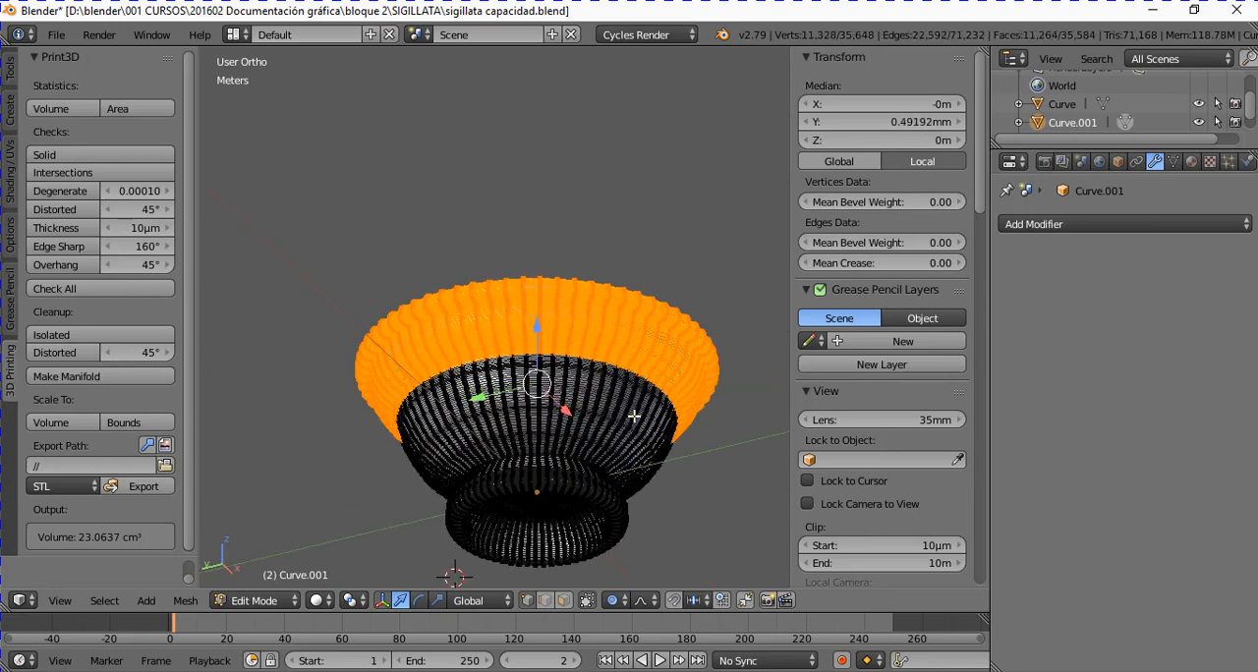
{"action": "key", "text": "ctrl+KP_Add"}
{"action": "key", "text": "ctrl+KP_Add"}
{"action": "key", "text": "ctrl+KP_Add"}
{"action": "key", "text": "ctrl+KP_Add"}
{"action": "key", "text": "ctrl+KP_Add"}
{"action": "key", "text": "ctrl+KP_Add"}
{"action": "key", "text": "ctrl+KP_Add"}
{"action": "key", "text": "ctrl+KP_Add"}
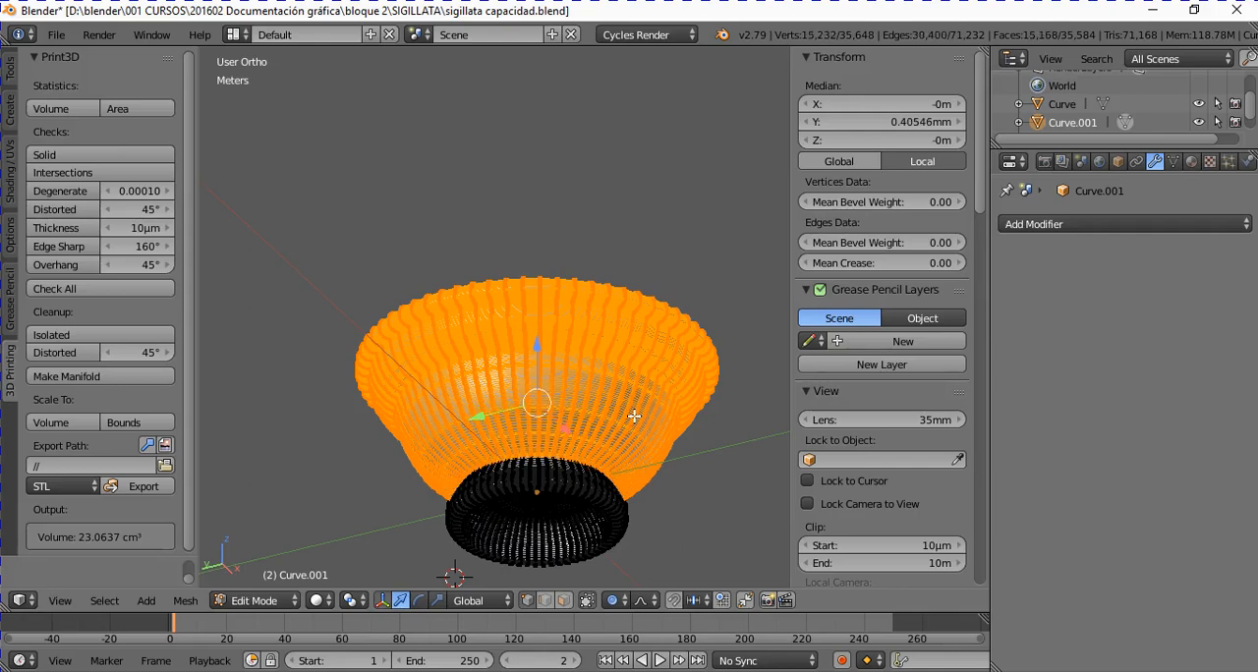
{"action": "key", "text": "ctrl+KP_Add"}
{"action": "key", "text": "ctrl+KP_Add"}
{"action": "key", "text": "ctrl+KP_Add"}
{"action": "key", "text": "ctrl+KP_Add"}
{"action": "key", "text": "ctrl+KP_Add"}
{"action": "key", "text": "ctrl+KP_Add"}
{"action": "key", "text": "ctrl+KP_Add"}
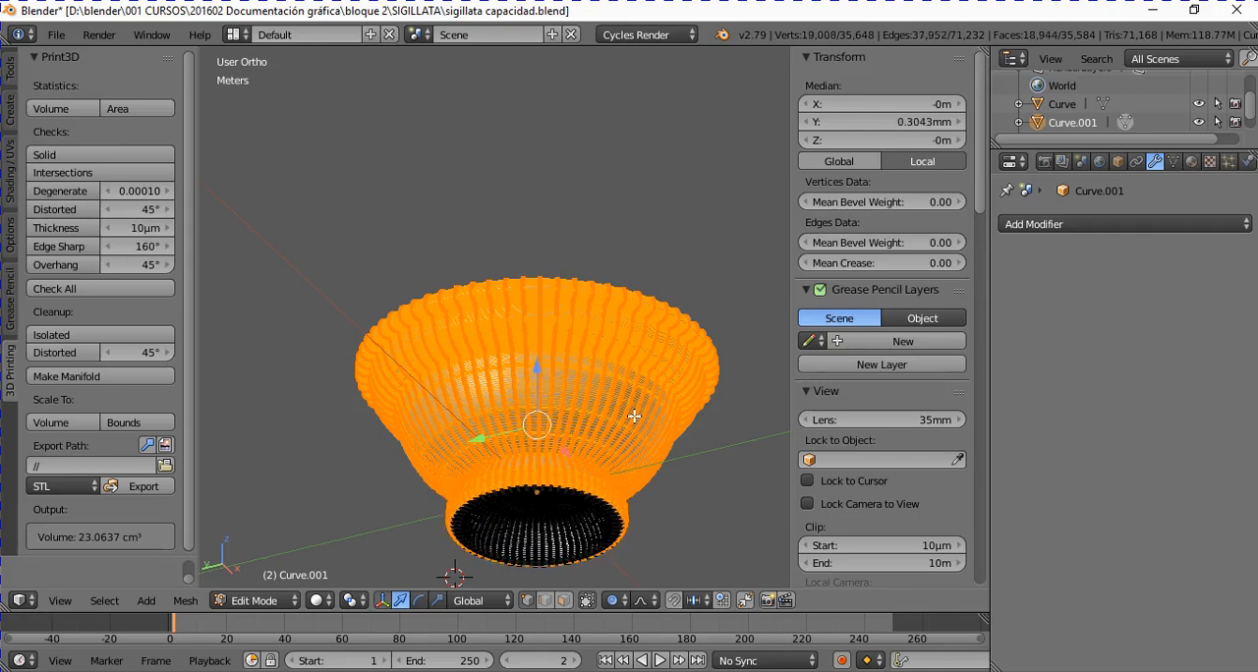
{"action": "key", "text": "ctrl+KP_Add"}
{"action": "key", "text": "ctrl+KP_Add"}
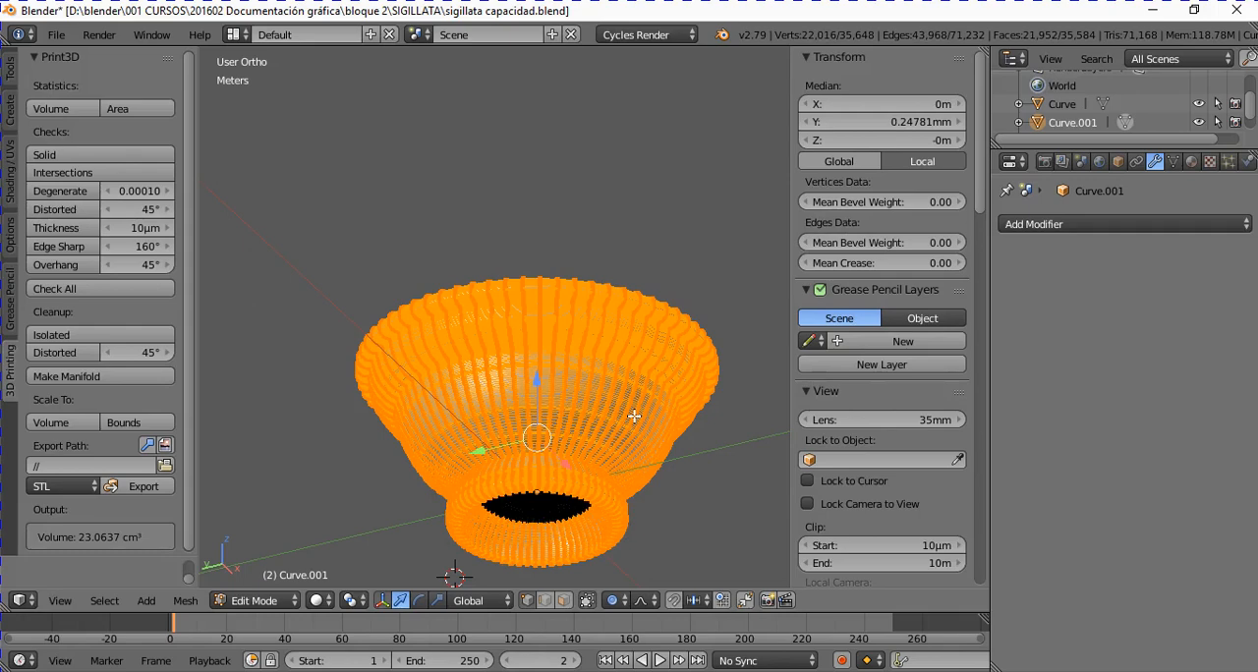
{"action": "key", "text": "x"}
{"action": "left_click", "coordinate": [634, 416]}
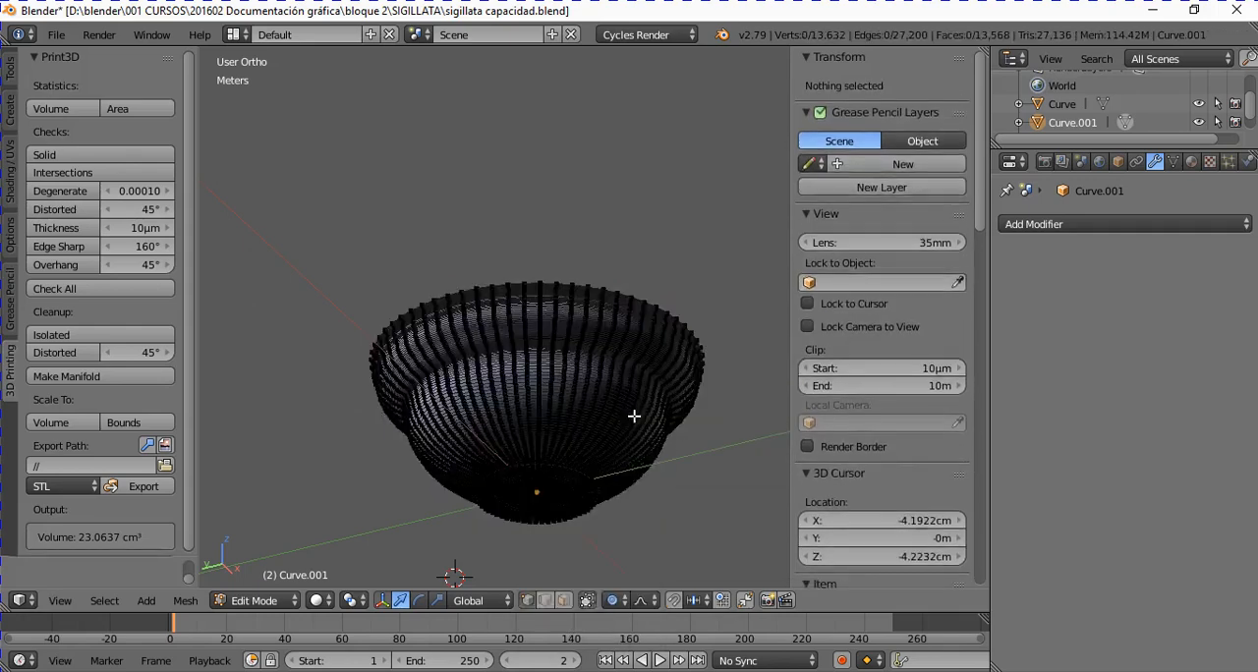
Step: Return to Object Mode and examine the underside of the remaining shell from the front and close up
{"action": "key", "text": "Tab"}
{"action": "middle_click_drag", "start_coordinate": [633, 415], "coordinate": [583, 443]}
{"action": "scroll", "coordinate": [627, 454], "scroll_direction": "down", "scroll_amount": 11, "text": "shift"}
{"action": "scroll", "coordinate": [612, 415], "scroll_direction": "up", "scroll_amount": 2}
{"action": "key", "text": "KP_1"}
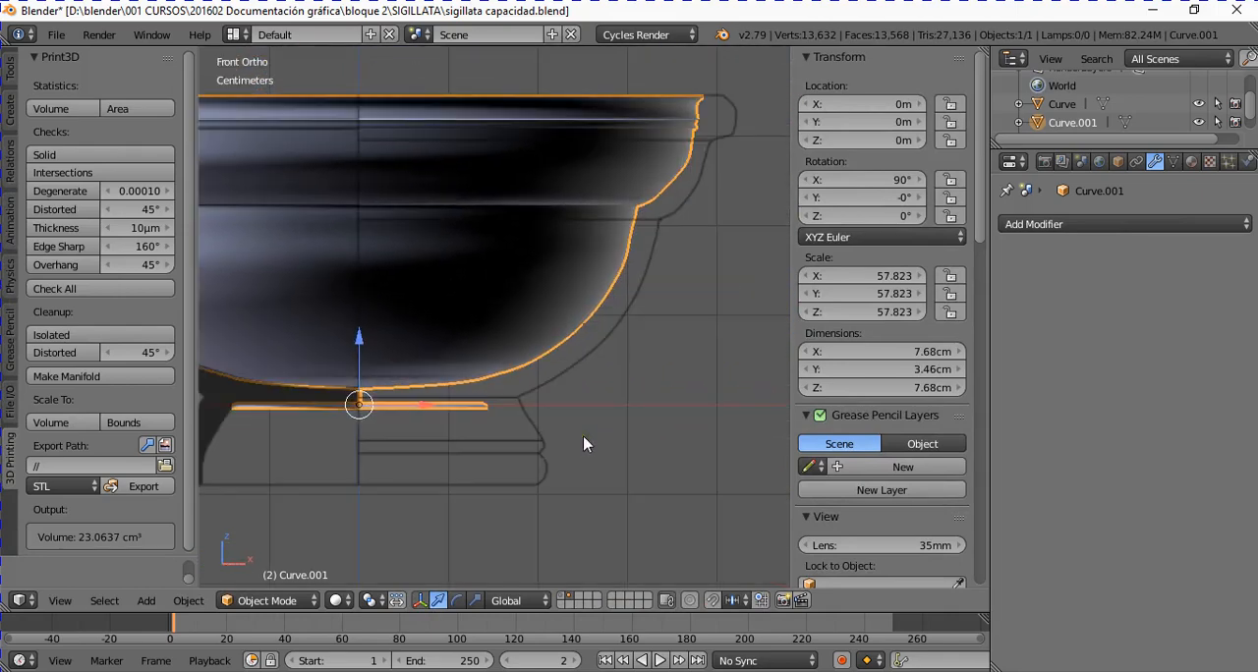
{"action": "scroll", "coordinate": [511, 418], "scroll_direction": "down", "scroll_amount": 3}
{"action": "middle_click_drag", "start_coordinate": [512, 417], "coordinate": [550, 346]}
{"action": "scroll", "coordinate": [562, 422], "scroll_direction": "up", "scroll_amount": 5}
{"action": "scroll", "coordinate": [586, 344], "scroll_direction": "up", "scroll_amount": 4}
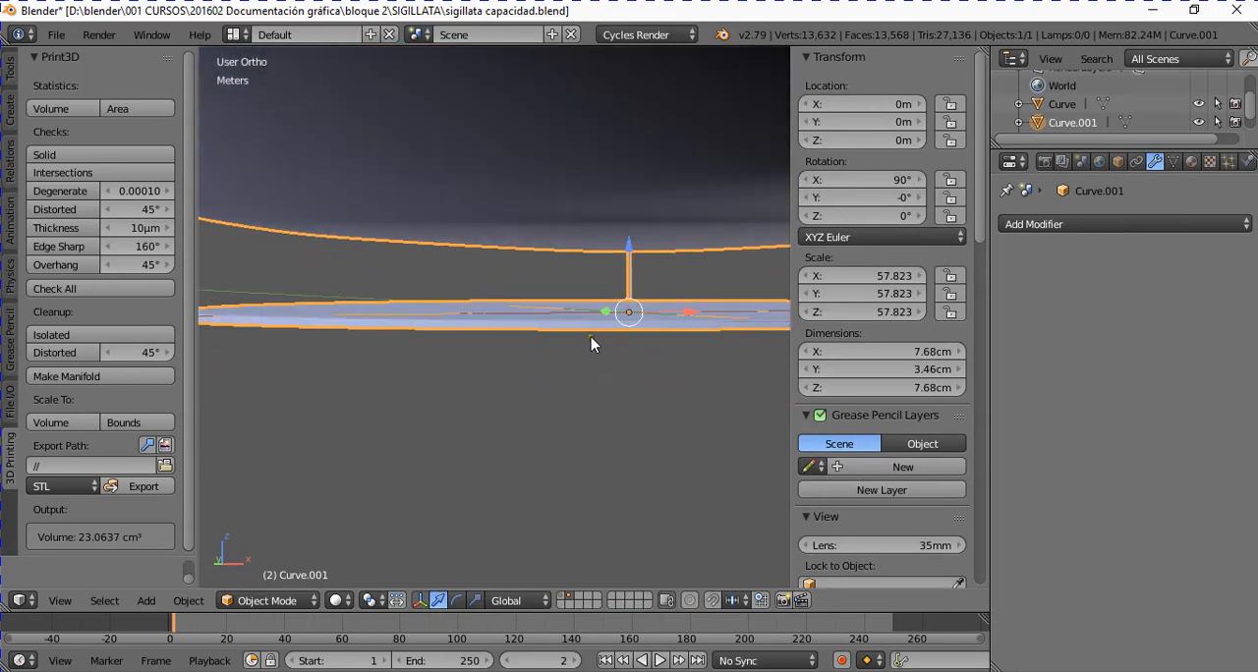
{"action": "scroll", "coordinate": [598, 337], "scroll_direction": "down", "scroll_amount": 1}
Step: Turn off limiting selection to visible geometry, box-select the leftover disc beneath the interior shell and delete its vertices
{"action": "key", "text": "Tab"}
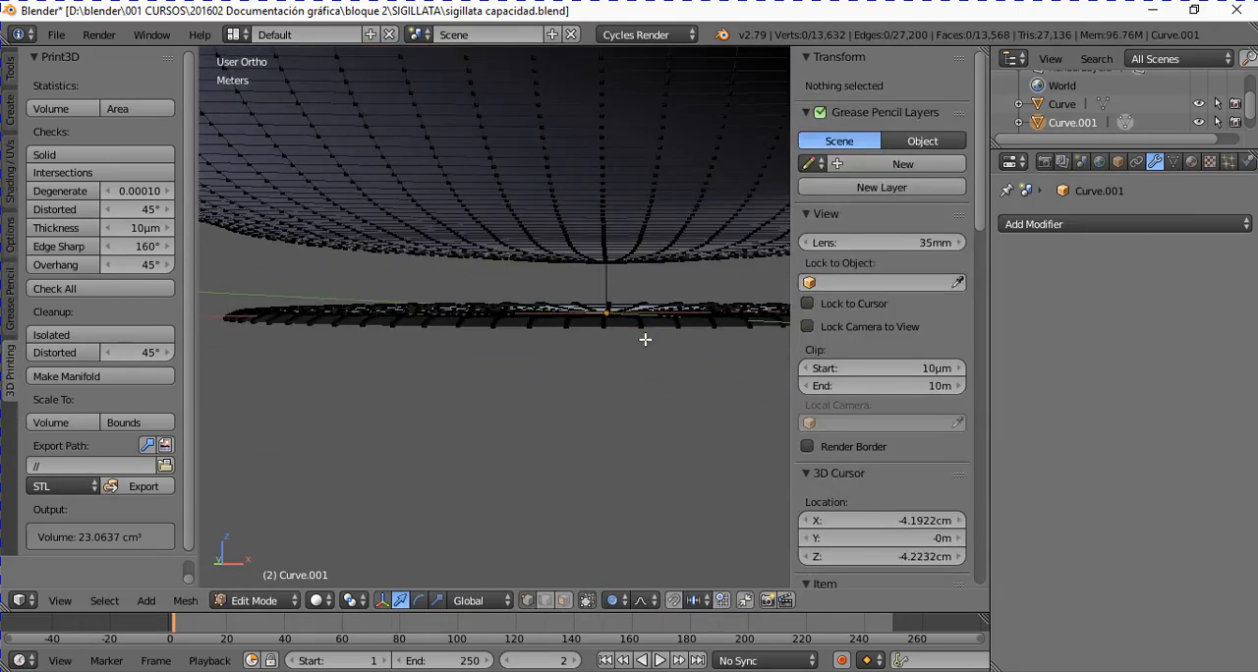
{"action": "scroll", "coordinate": [645, 339], "scroll_direction": "down", "scroll_amount": 3}
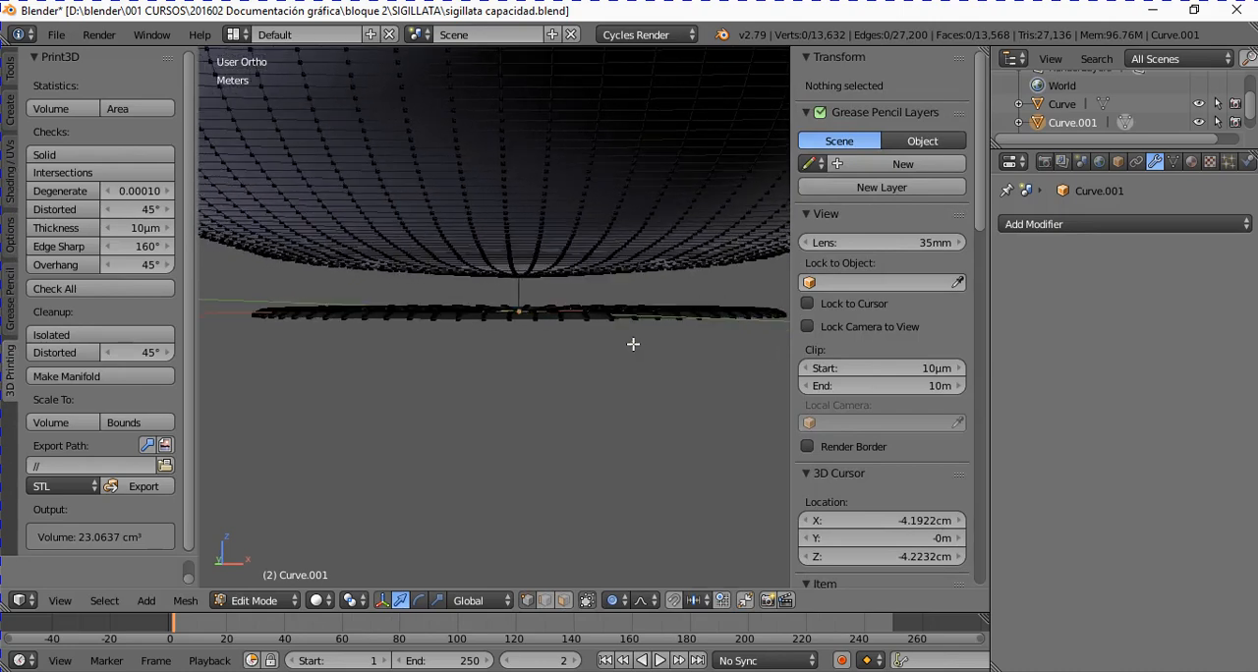
{"action": "scroll", "coordinate": [633, 344], "scroll_direction": "down", "scroll_amount": 1}
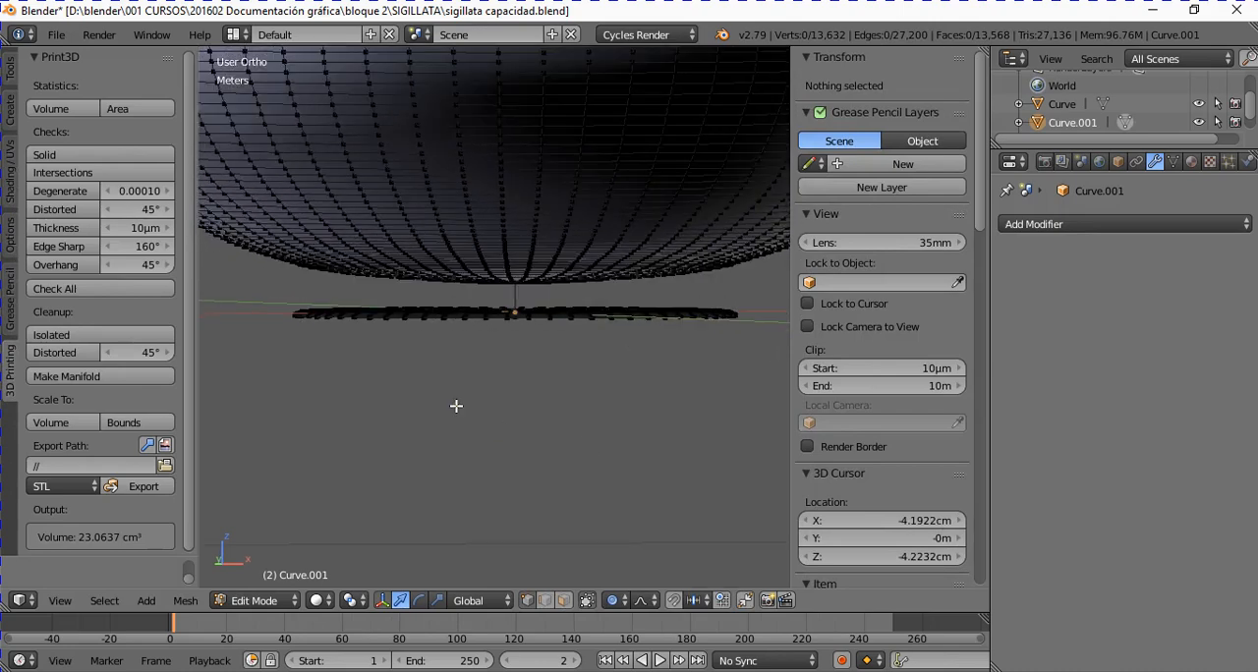
{"action": "left_click", "coordinate": [589, 600]}
{"action": "key", "text": "b"}
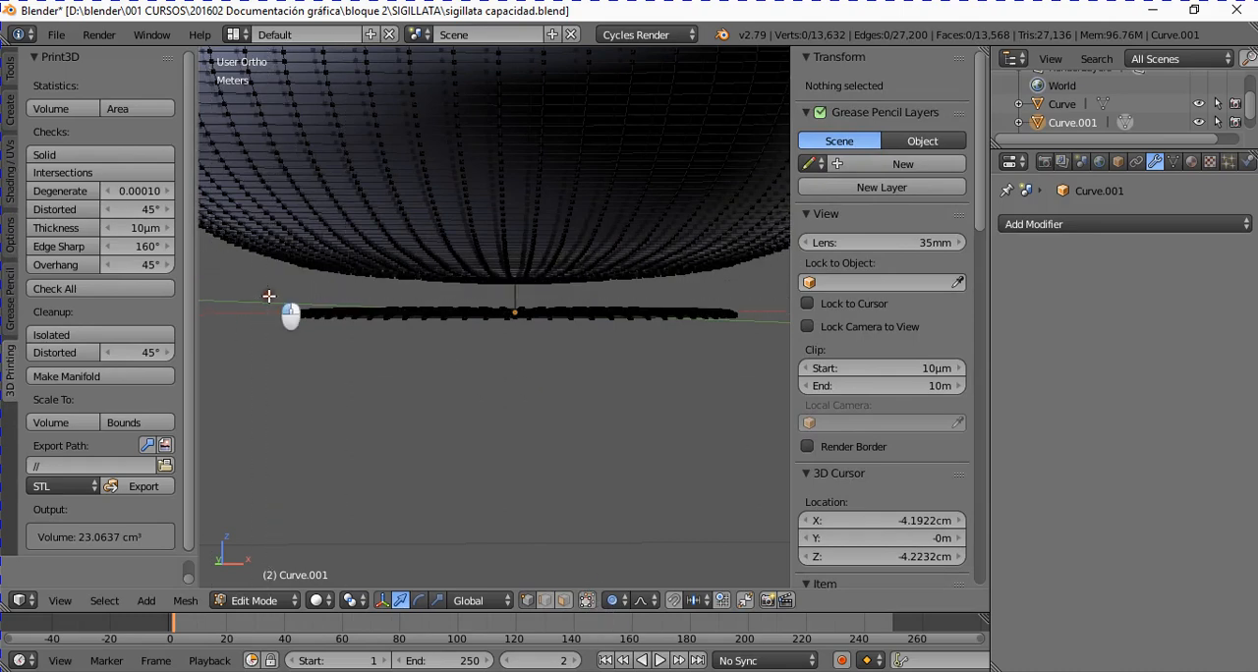
{"action": "left_click_drag", "start_coordinate": [275, 297], "coordinate": [820, 394]}
{"action": "key", "text": "x"}
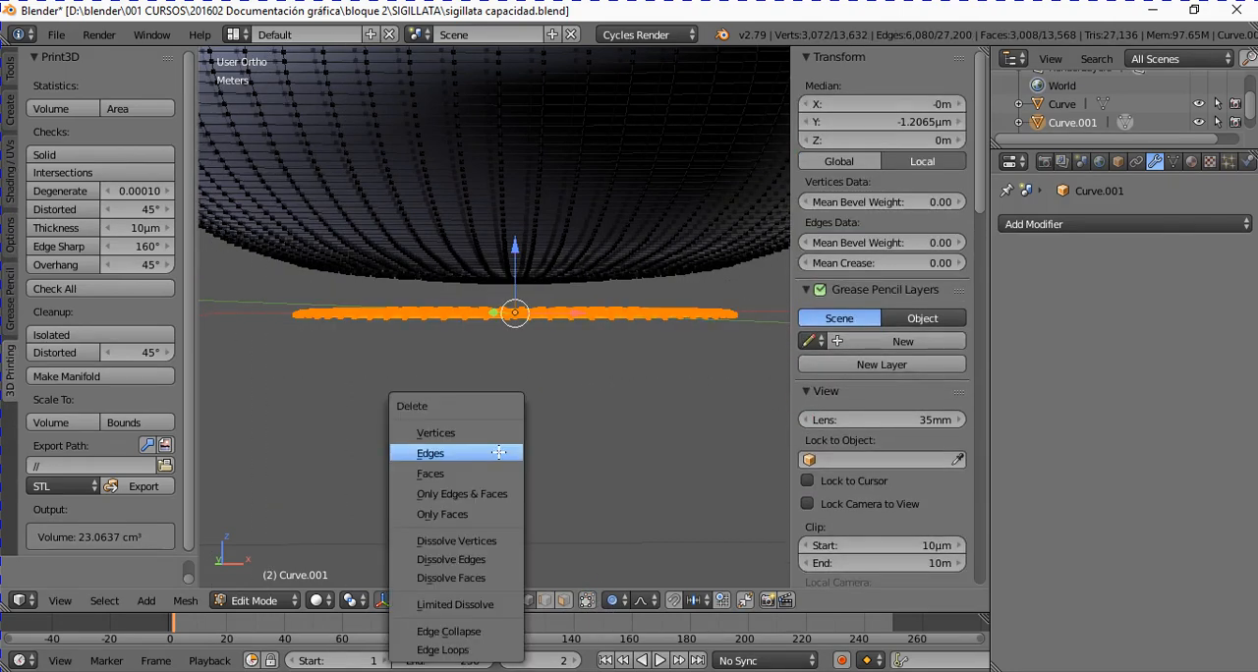
{"action": "left_click", "coordinate": [465, 432]}
{"action": "key", "text": "Tab"}
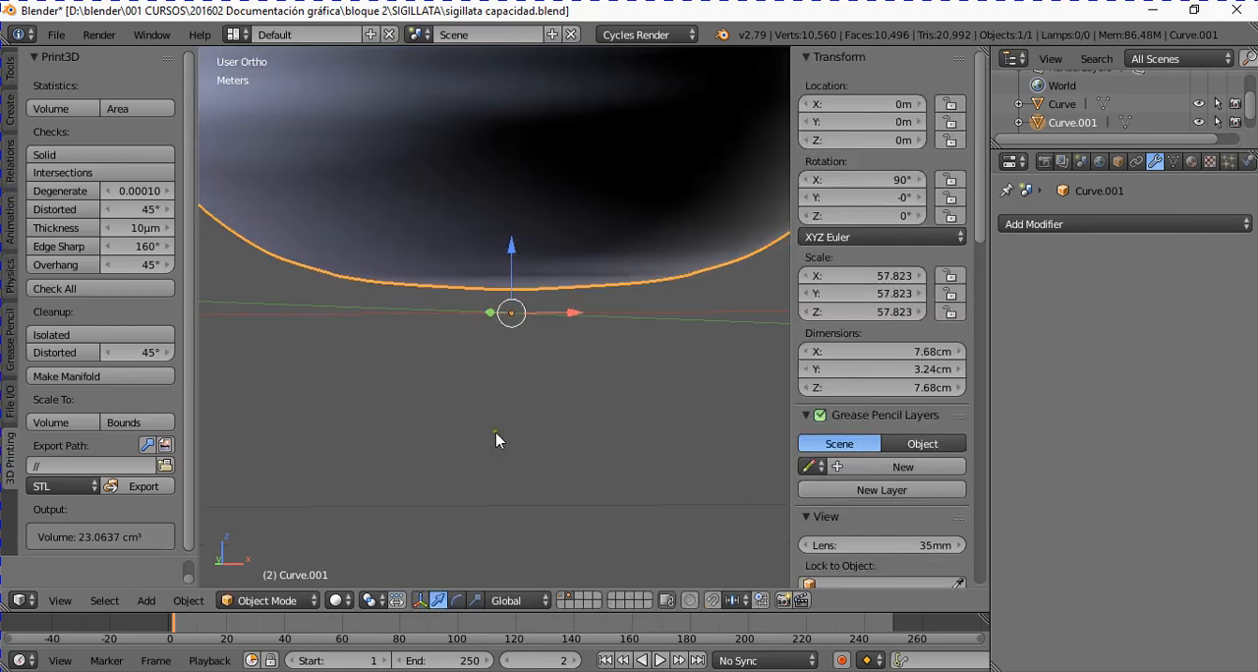
Step: Examine the isolated interior shell in both Object Mode and Edit Mode
{"action": "middle_click_drag", "start_coordinate": [500, 442], "coordinate": [418, 350]}
{"action": "key", "text": "Tab"}
{"action": "key", "text": "Tab"}
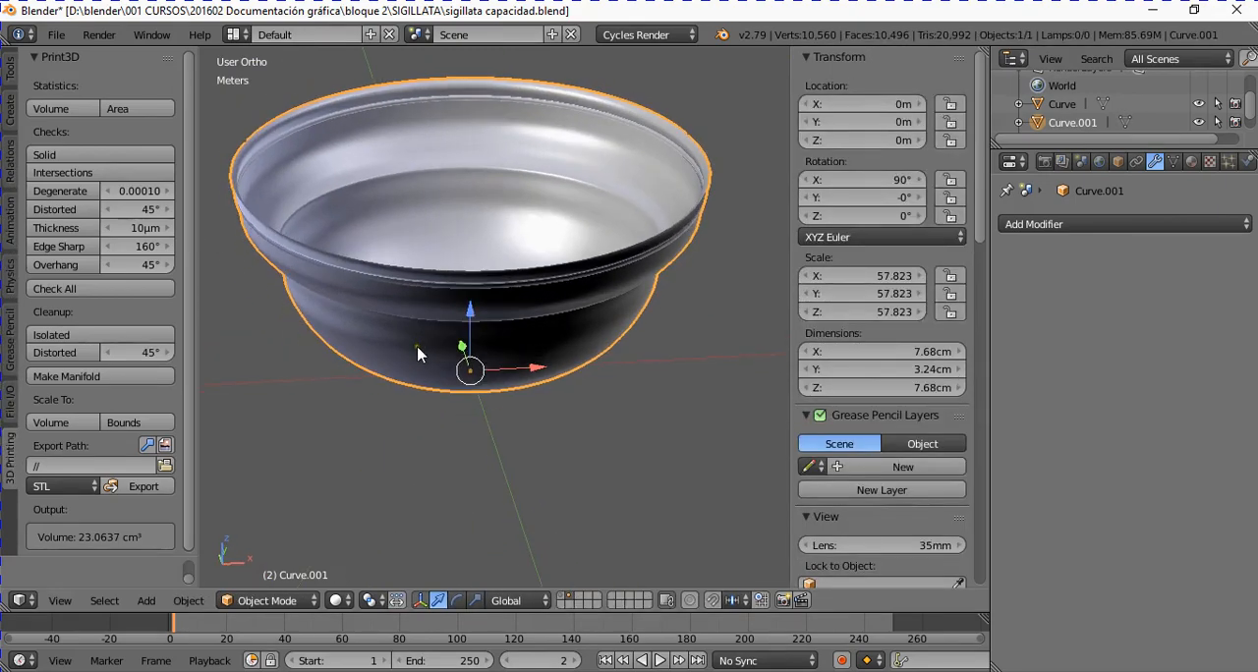
{"action": "key", "text": "Tab"}
{"action": "scroll", "coordinate": [415, 348], "scroll_direction": "up", "scroll_amount": 2}
{"action": "scroll", "coordinate": [414, 348], "scroll_direction": "down", "scroll_amount": 3}
{"action": "scroll", "coordinate": [424, 320], "scroll_direction": "up", "scroll_amount": 2}
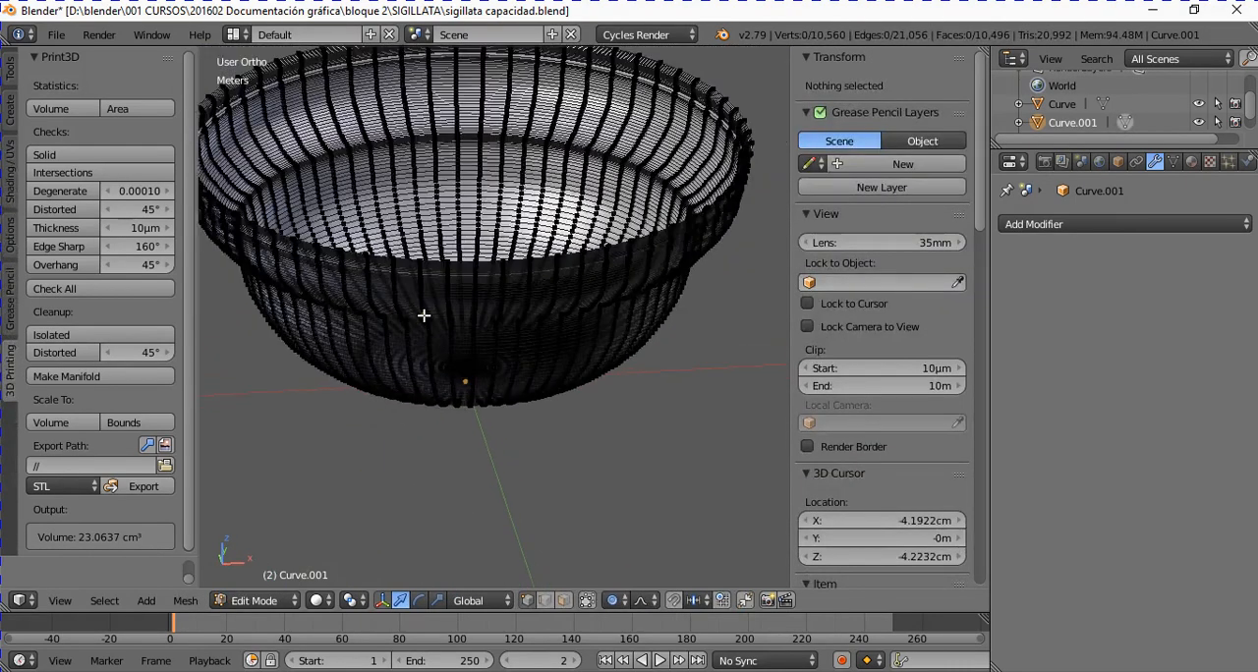
{"action": "key", "text": "Tab"}
{"action": "scroll", "coordinate": [424, 319], "scroll_direction": "down", "scroll_amount": 3}
{"action": "scroll", "coordinate": [424, 319], "scroll_direction": "down", "scroll_amount": 1}
{"action": "scroll", "coordinate": [433, 301], "scroll_direction": "up", "scroll_amount": 2}
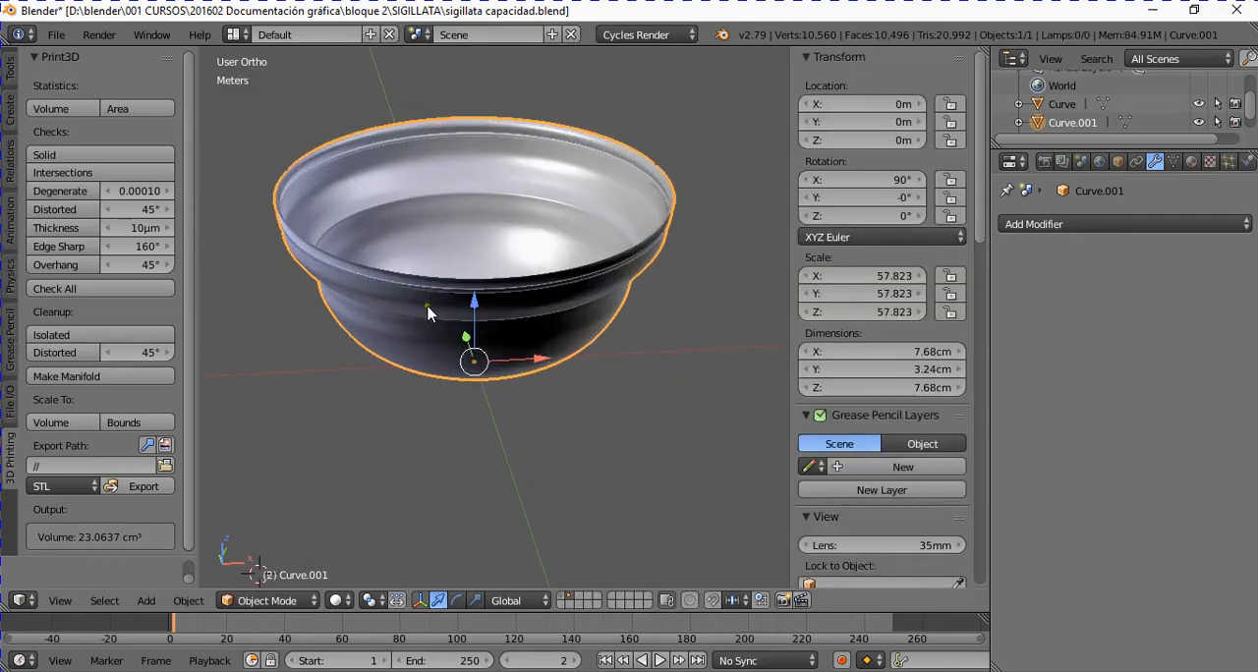
{"action": "middle_click_drag", "start_coordinate": [427, 304], "coordinate": [419, 315]}
Step: Select the open boundary edge loop around the top of the interior shell in Edit Mode
{"action": "key", "text": "Tab"}
{"action": "scroll", "coordinate": [417, 293], "scroll_direction": "up", "scroll_amount": 2}
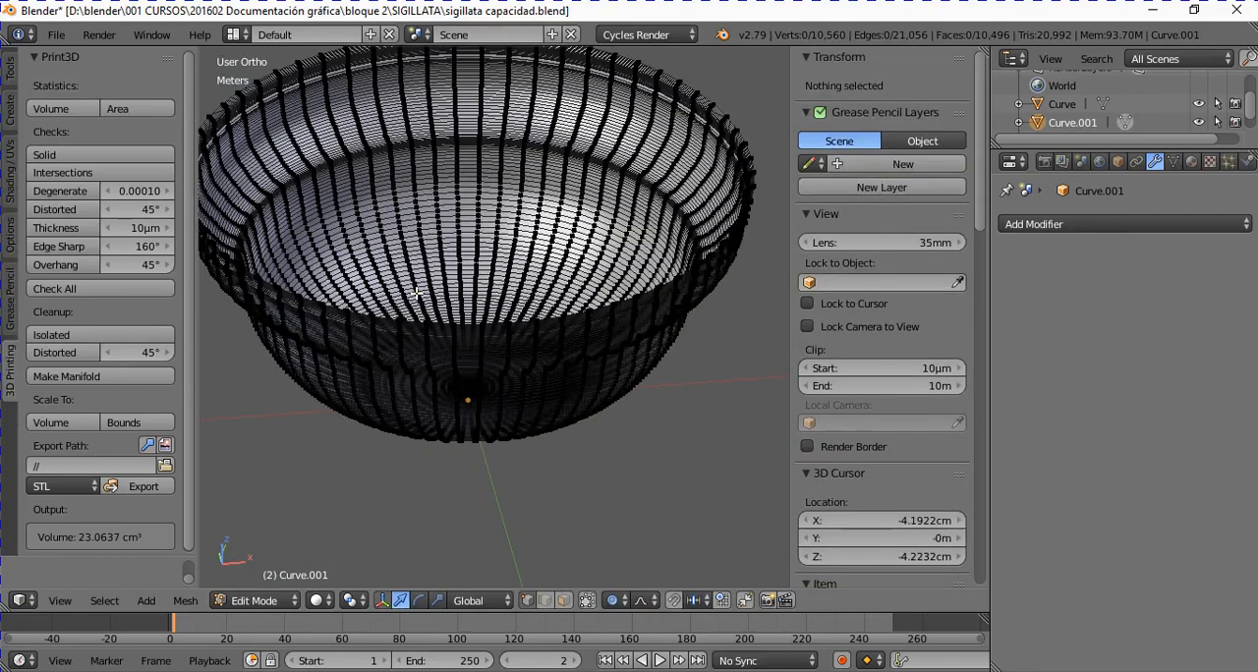
{"action": "scroll", "coordinate": [417, 293], "scroll_direction": "up", "scroll_amount": 6}
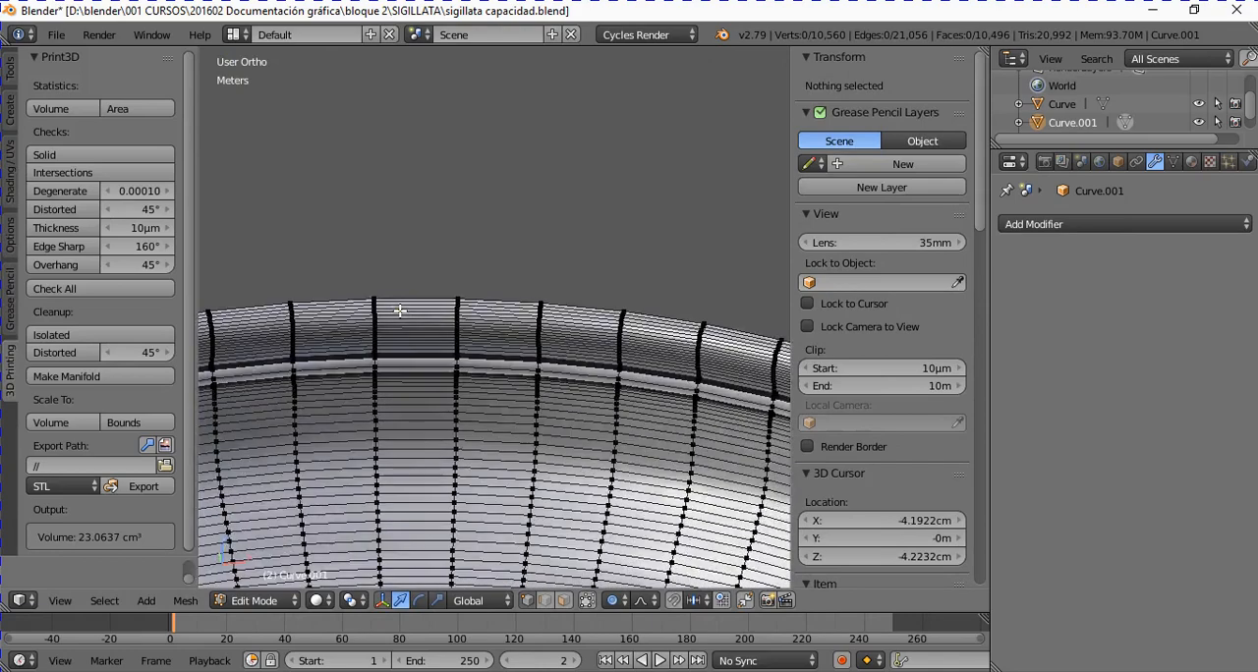
{"action": "right_click", "coordinate": [346, 292], "text": "alt"}
{"action": "scroll", "coordinate": [346, 292], "scroll_direction": "down", "scroll_amount": 7}
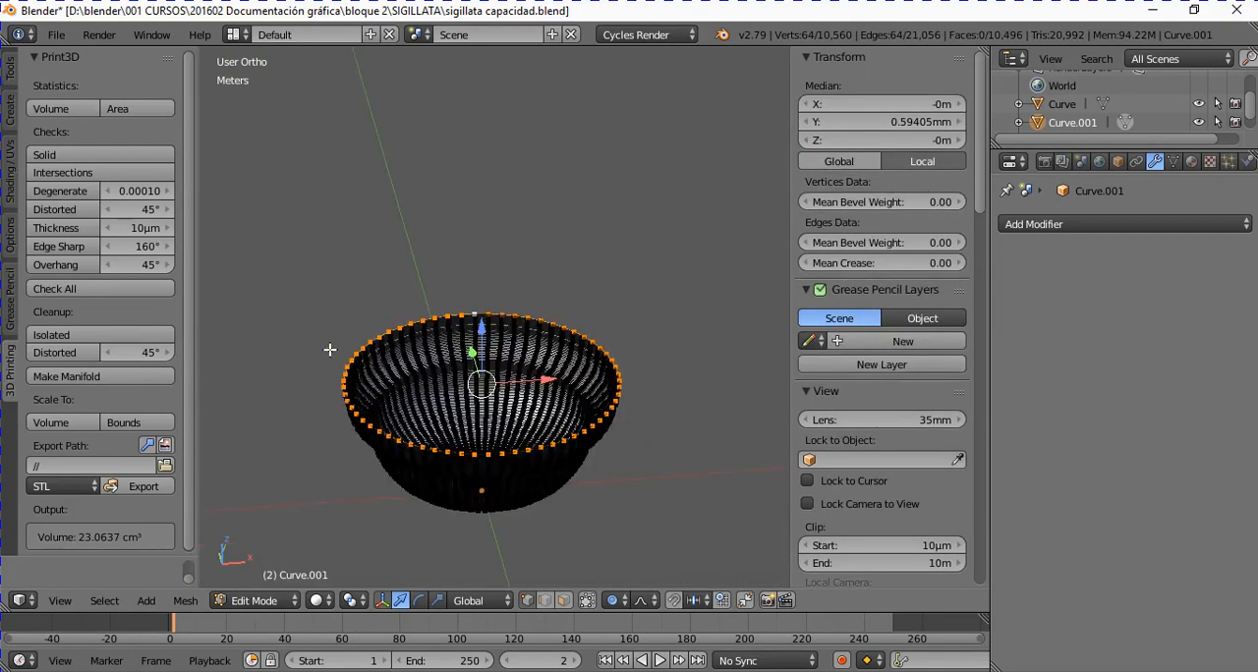
{"action": "scroll", "coordinate": [376, 393], "scroll_direction": "up", "scroll_amount": 6}
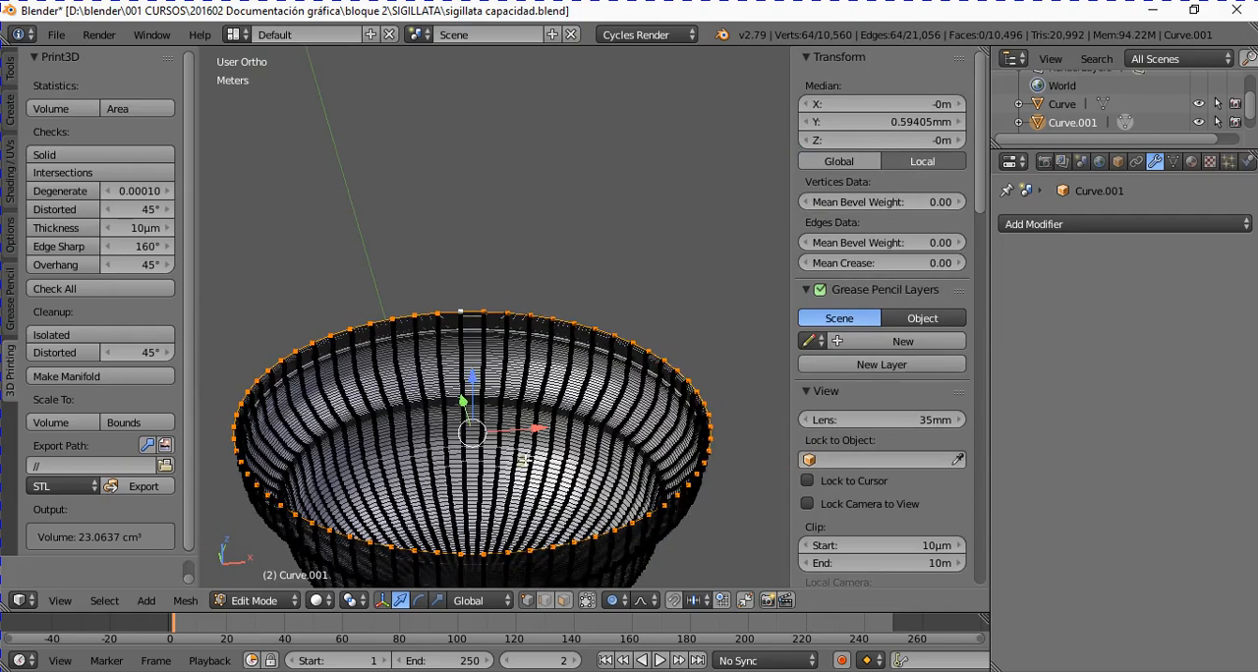
{"action": "scroll", "coordinate": [552, 439], "scroll_direction": "down", "scroll_amount": 3}
{"action": "middle_click_drag", "start_coordinate": [556, 435], "coordinate": [570, 445]}
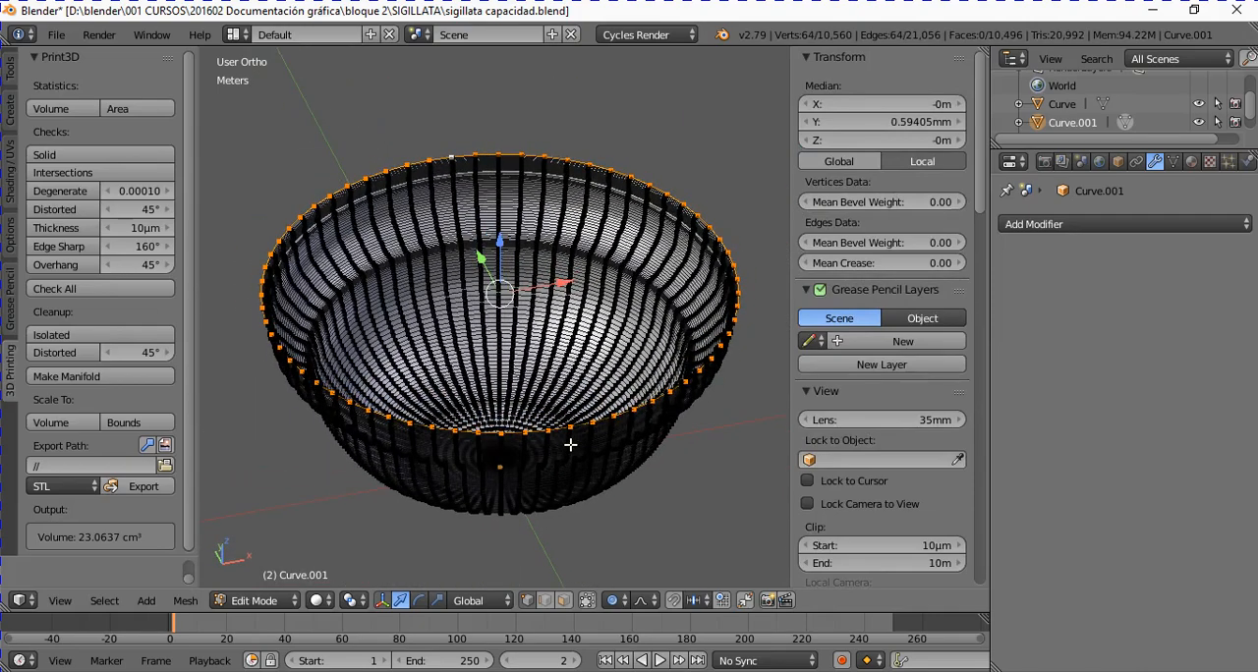
Step: Extrude the top boundary loop and scale it inward to about 0.35 to begin a flat lid
{"action": "key", "text": "e"}
{"action": "key", "text": "s"}
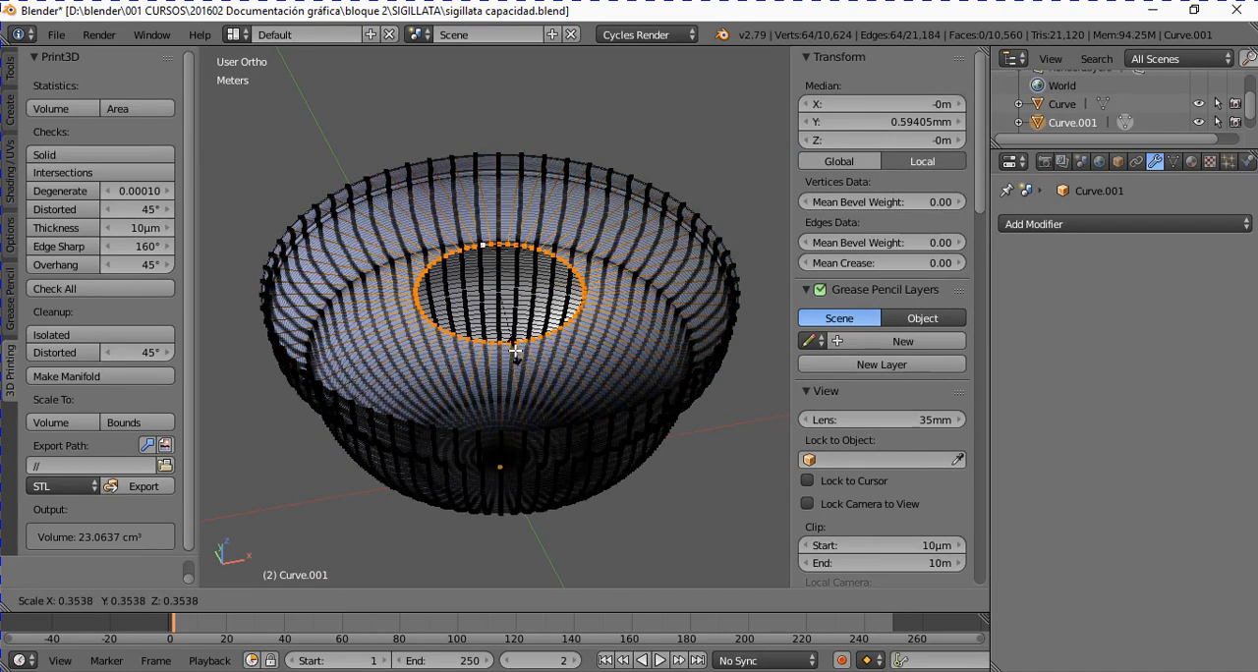
{"action": "left_click", "coordinate": [514, 358]}
{"action": "middle_click_drag", "start_coordinate": [538, 472], "coordinate": [519, 439]}
{"action": "scroll", "coordinate": [519, 439], "scroll_direction": "up", "scroll_amount": 4}
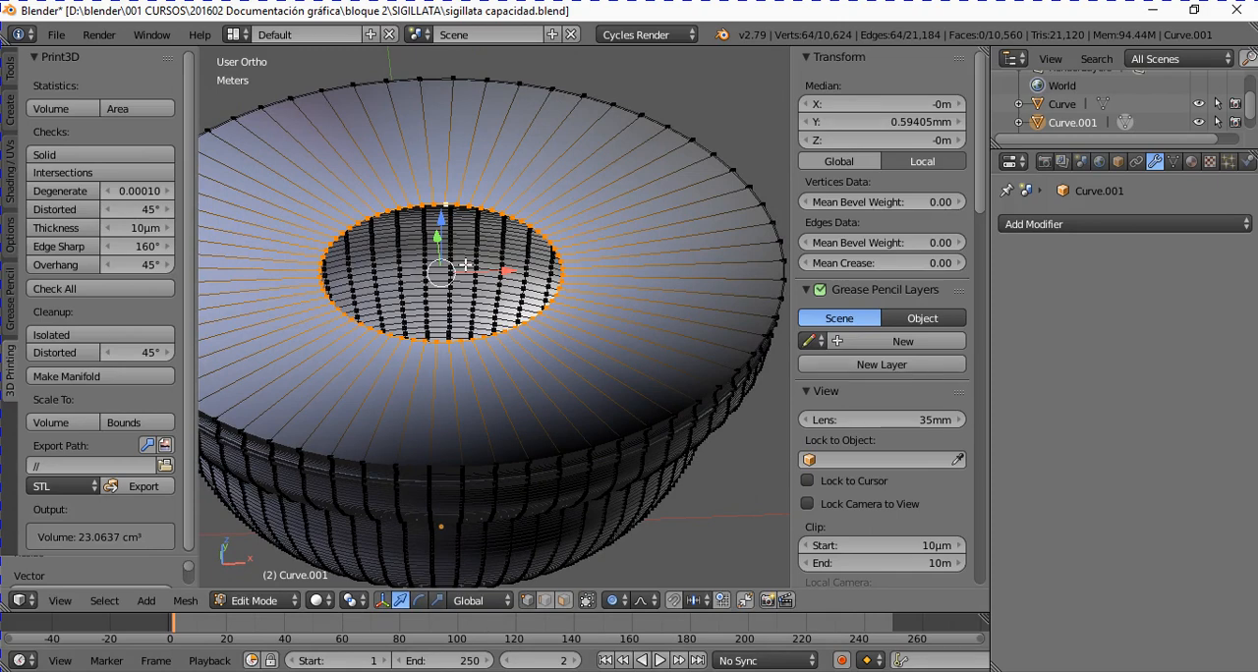
Step: Merge the lid's inner loop vertices at center to close the mesh, and return to Object Mode
{"action": "key", "text": "alt+m"}
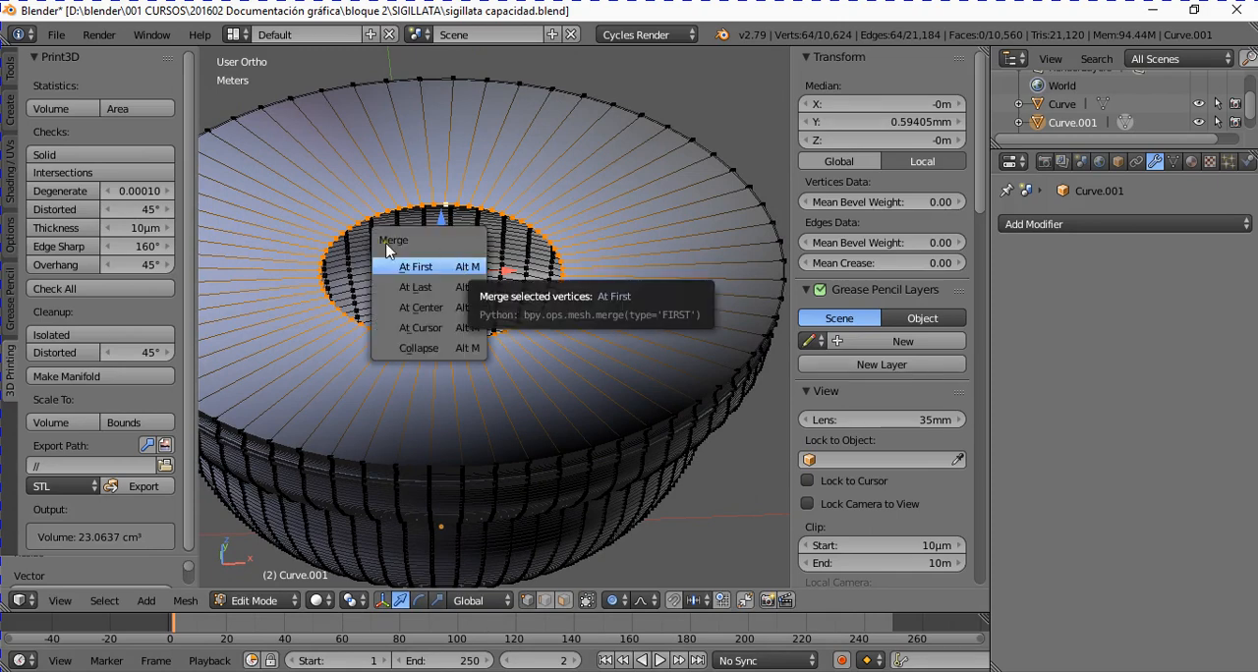
{"action": "left_click", "coordinate": [426, 307]}
{"action": "scroll", "coordinate": [426, 301], "scroll_direction": "down", "scroll_amount": 3}
{"action": "key", "text": "Tab"}
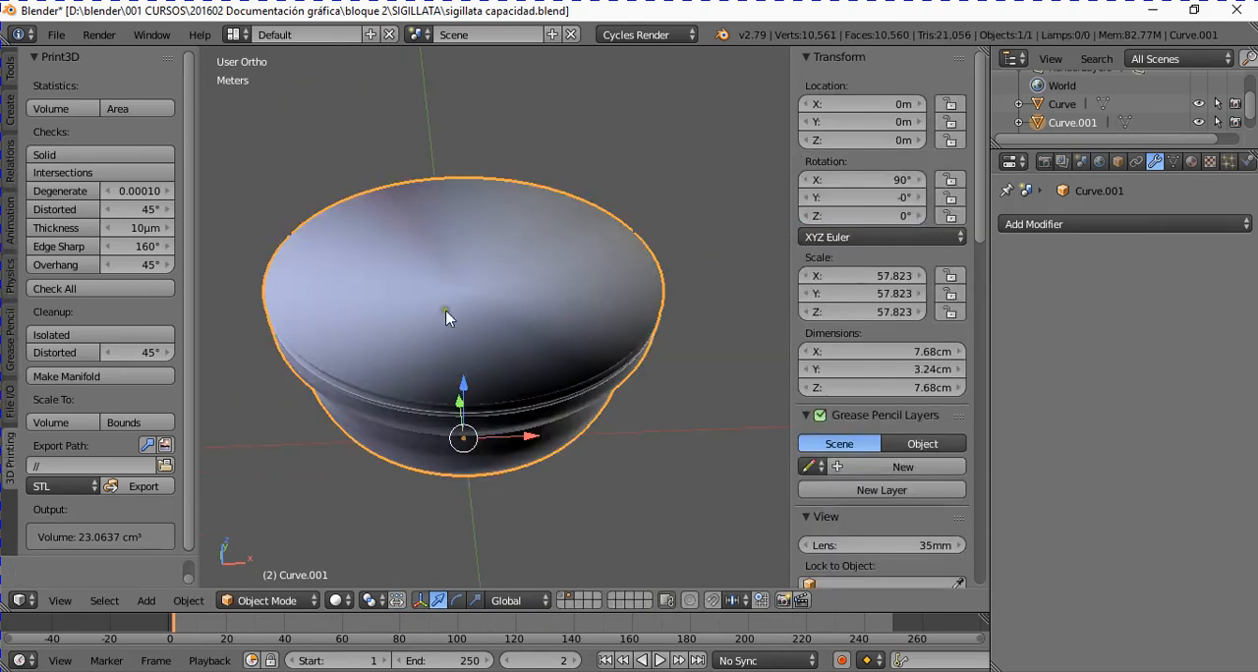
Step: Calculate the closed interior mesh's volume with the 3D Print Toolbox
{"action": "middle_click_drag", "start_coordinate": [445, 314], "coordinate": [486, 303]}
{"action": "scroll", "coordinate": [502, 318], "scroll_direction": "up", "scroll_amount": 2}
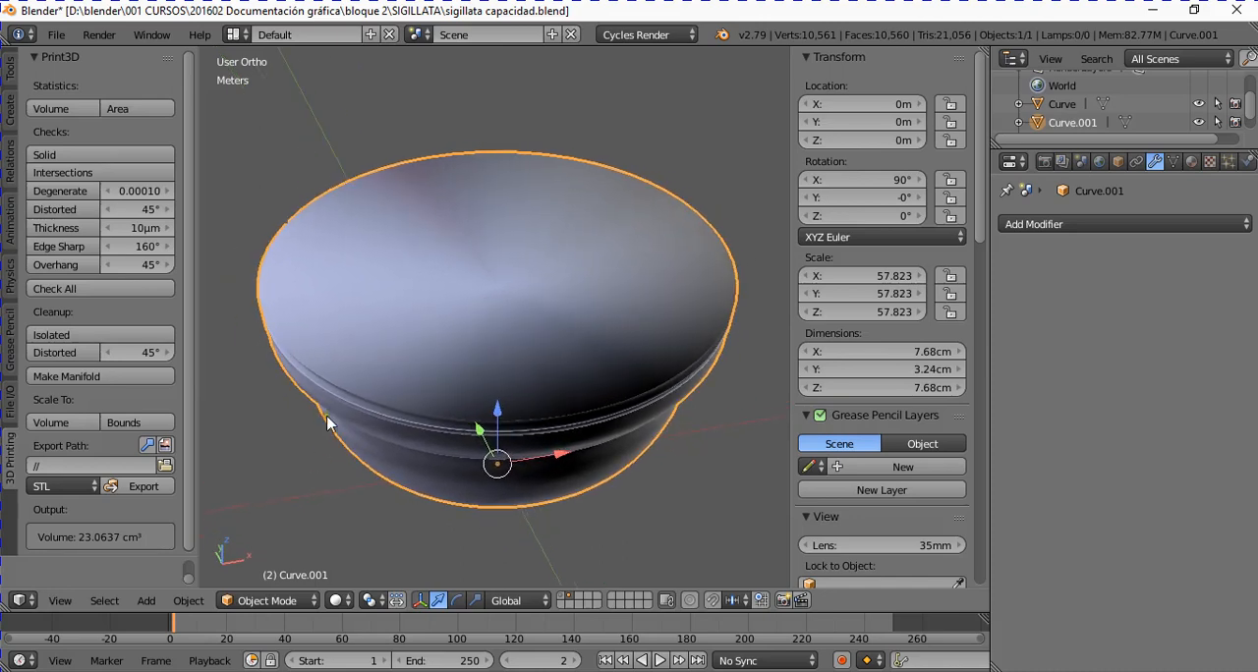
{"action": "left_click", "coordinate": [71, 109]}
{"action": "middle_click_drag", "start_coordinate": [553, 434], "coordinate": [502, 391]}
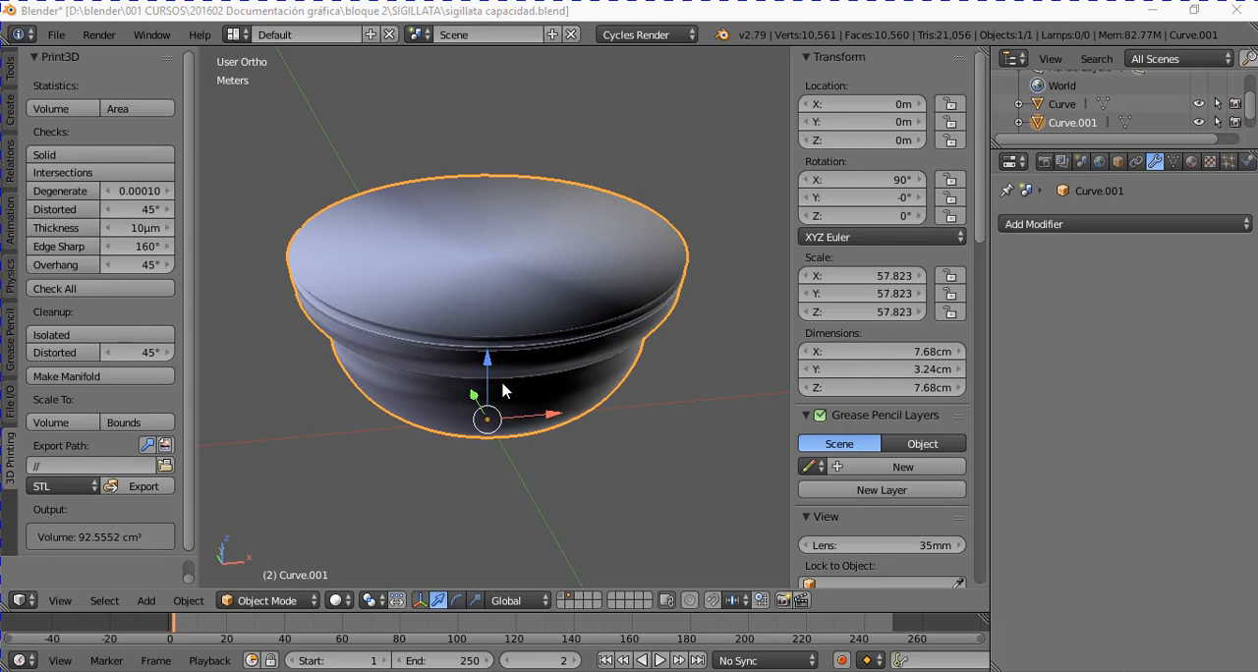
{"action": "scroll", "coordinate": [503, 391], "scroll_direction": "down", "scroll_amount": 2}
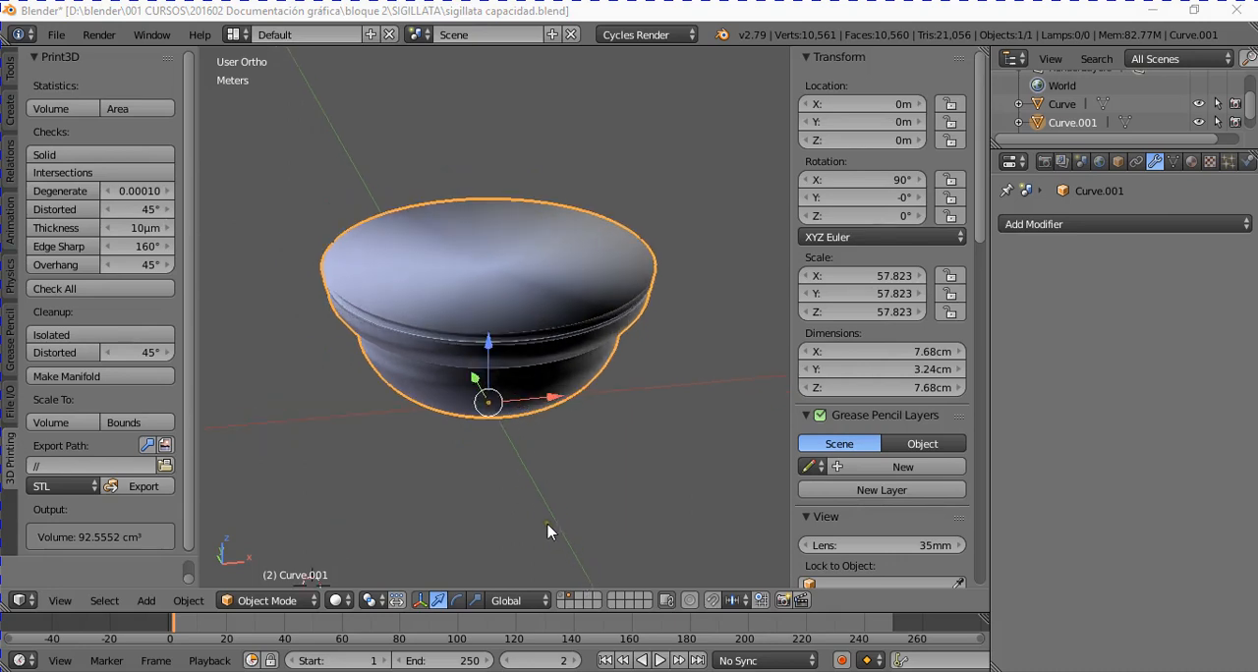